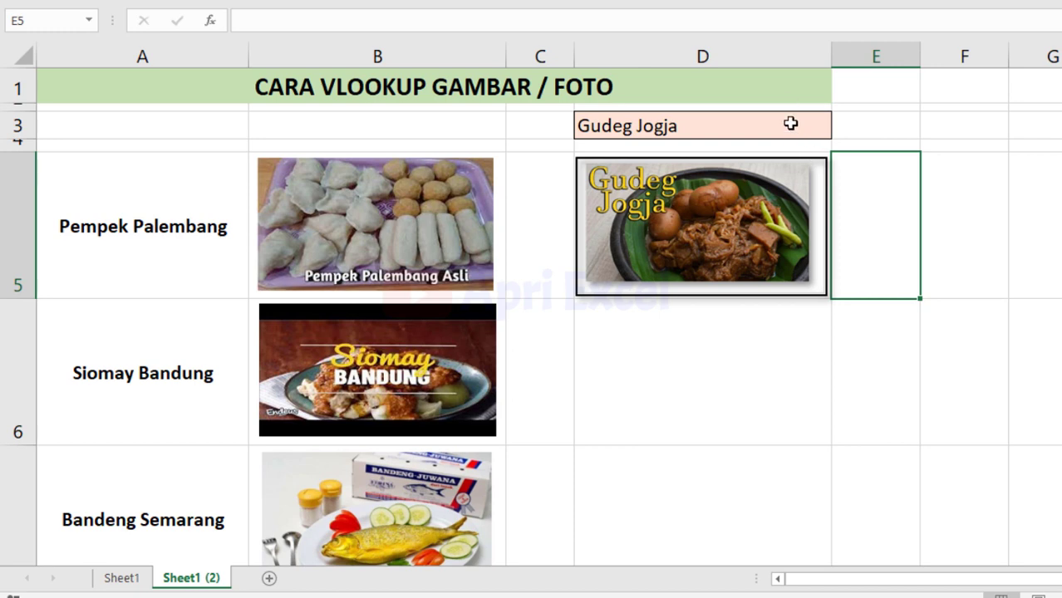
Pick Bandeng Semarang, then Siomay Bandung, then Bipang Ambawang from D3's dropdown.
left_click(790, 123)
left_click(840, 130)
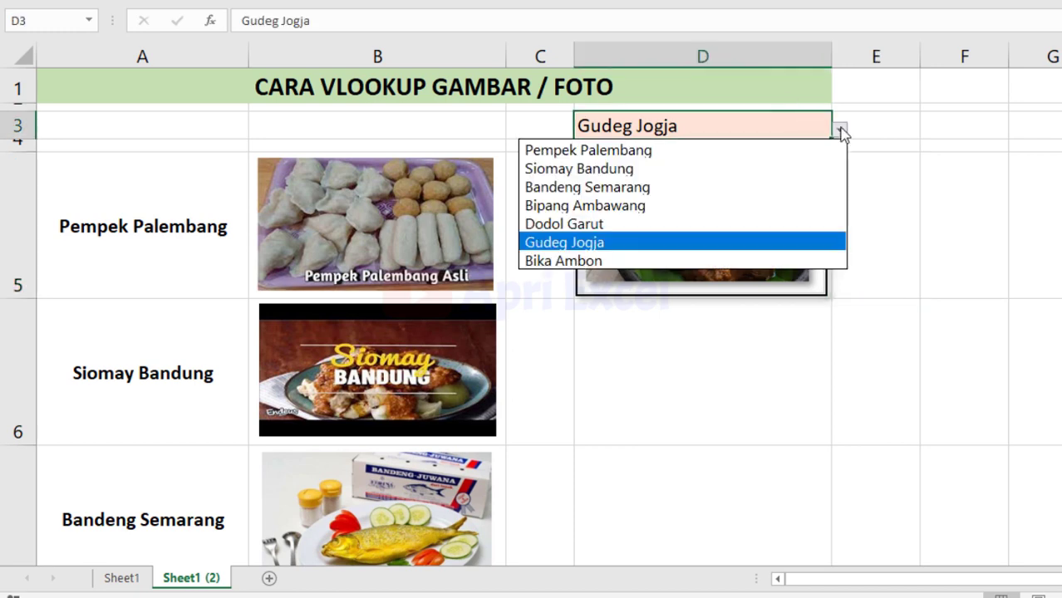
left_click(815, 187)
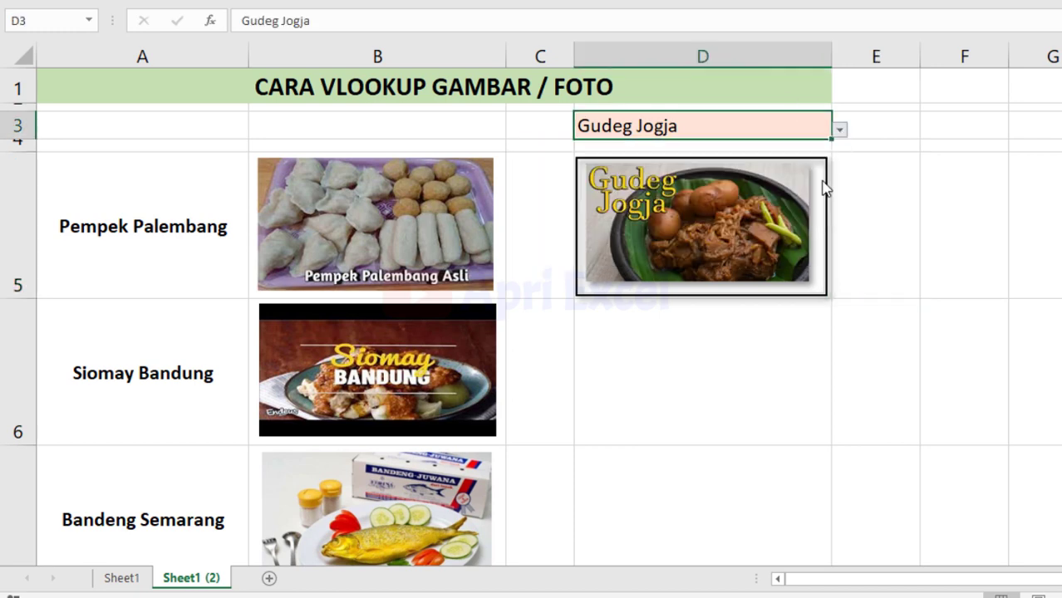
left_click(839, 132)
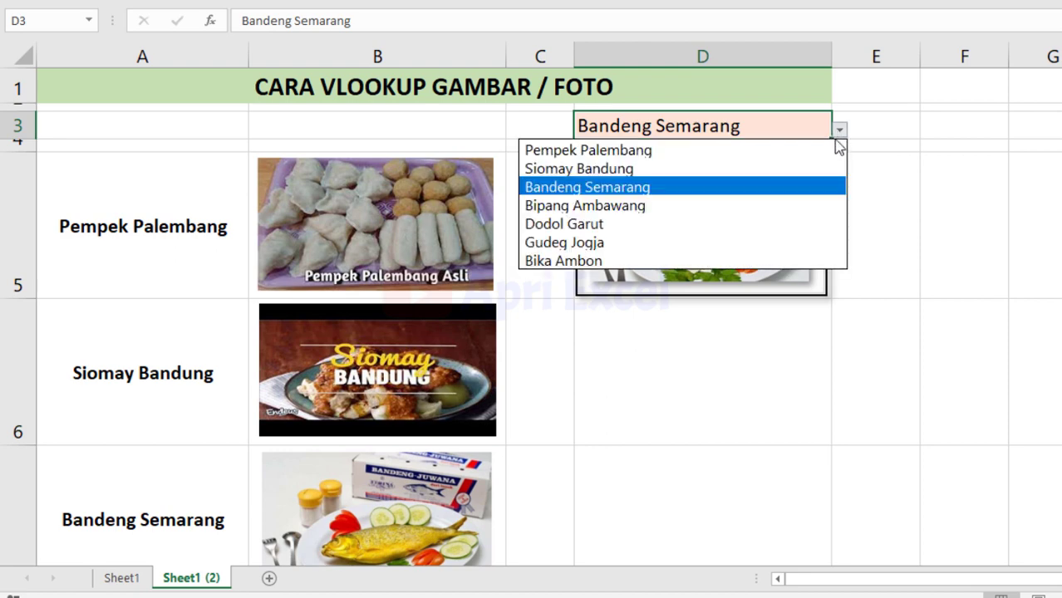
left_click(816, 170)
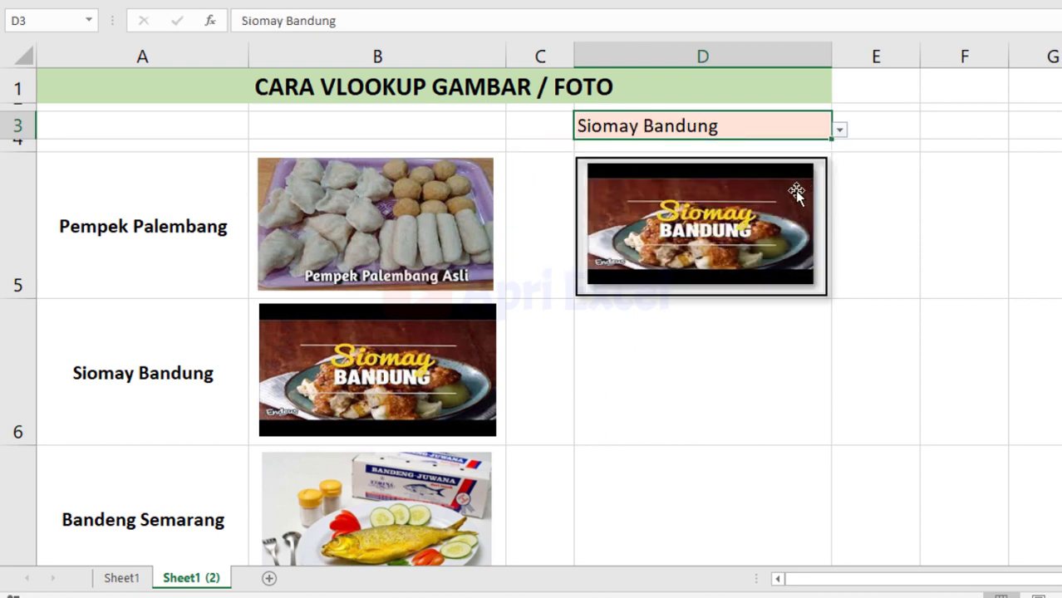
left_click(839, 131)
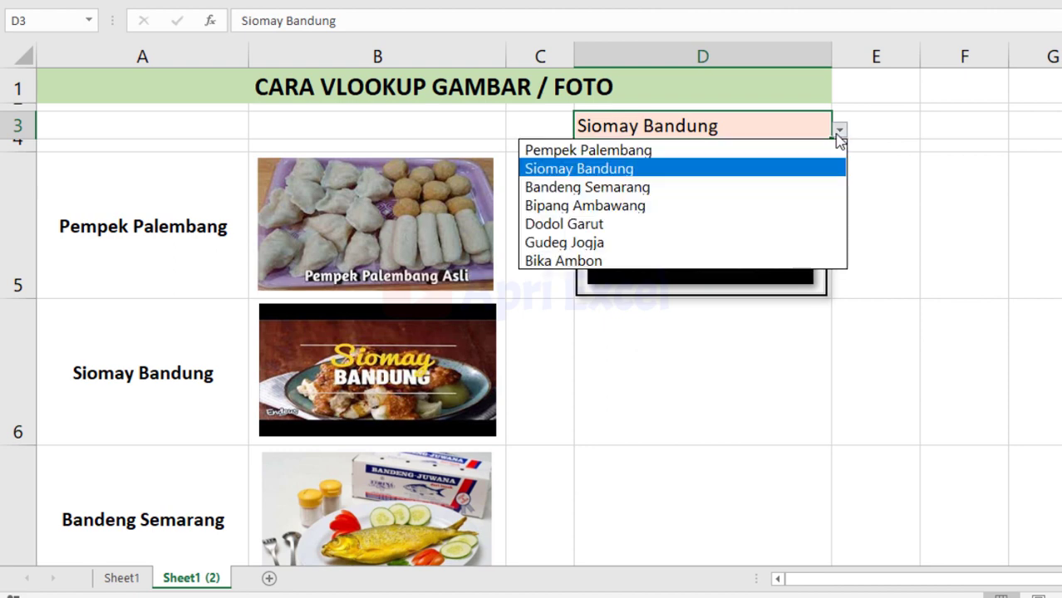
left_click(799, 210)
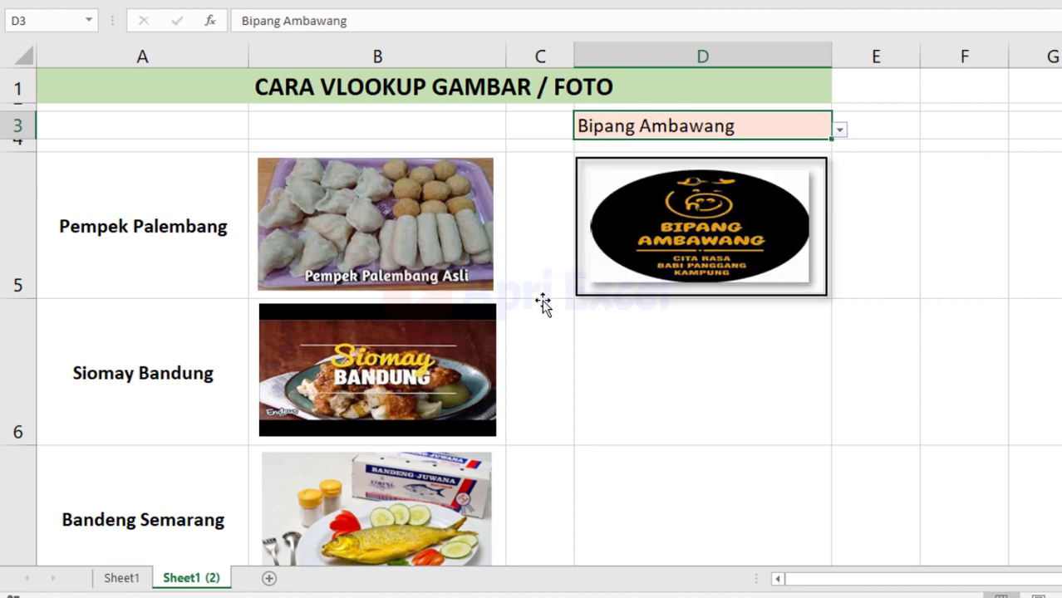
Scroll down through the food list and back up.
scroll(206, 269, "down", 1)
scroll(207, 269, "down", 3)
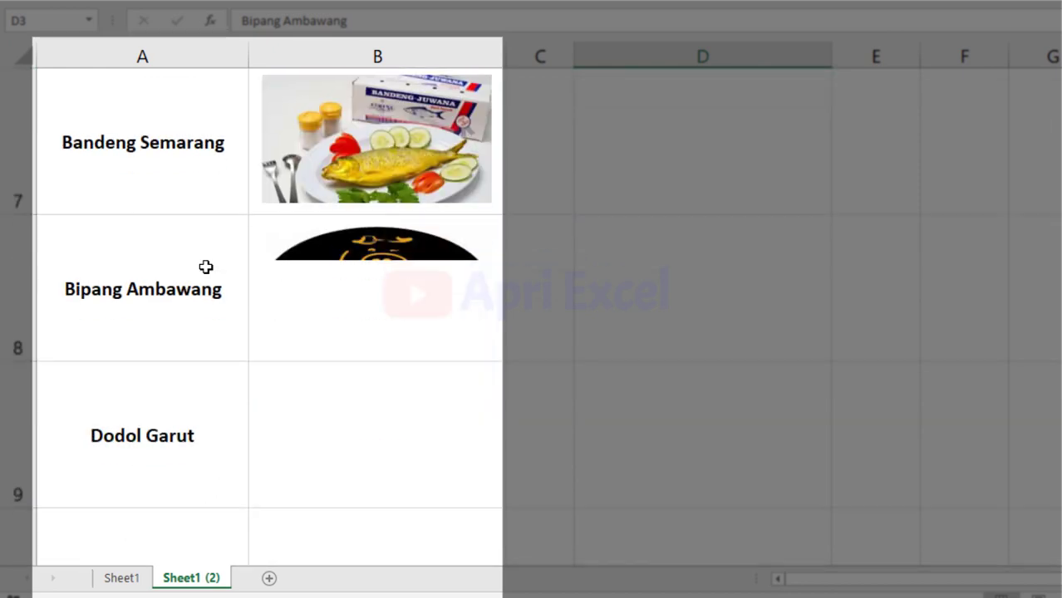
scroll(206, 266, "down", 4)
scroll(206, 266, "down", 1)
scroll(206, 266, "up", 2)
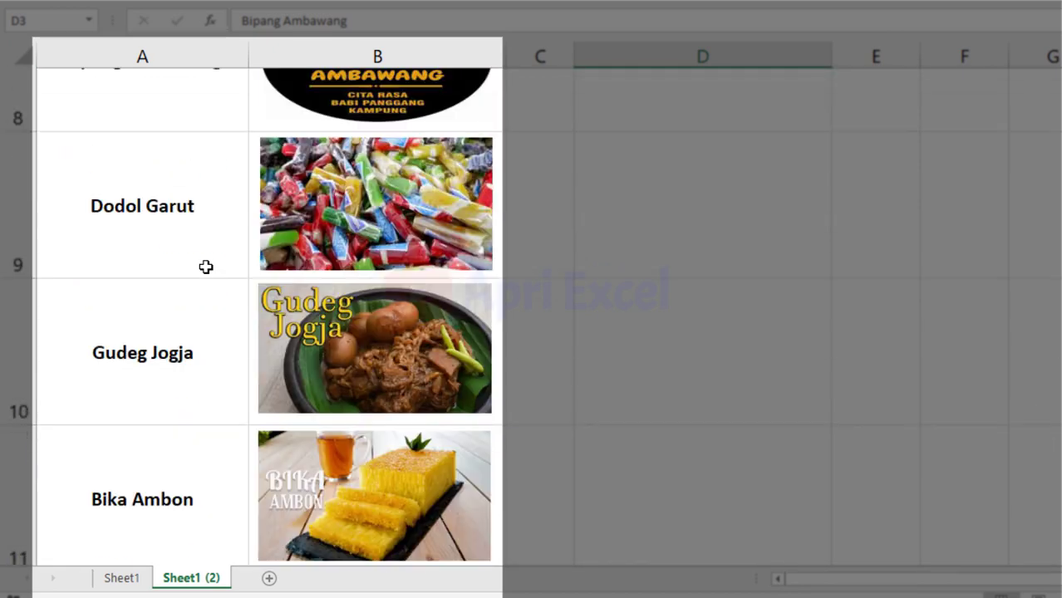
scroll(206, 267, "up", 4)
scroll(206, 267, "up", 2)
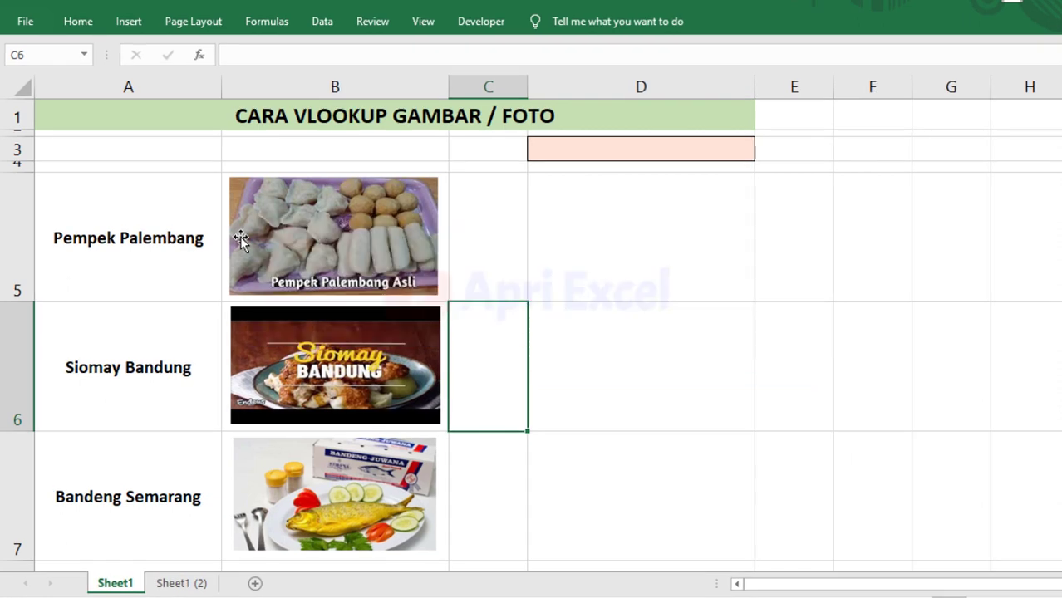
Browse Sheet1's food table, then select D5 and finally D3.
scroll(102, 213, "down", 2)
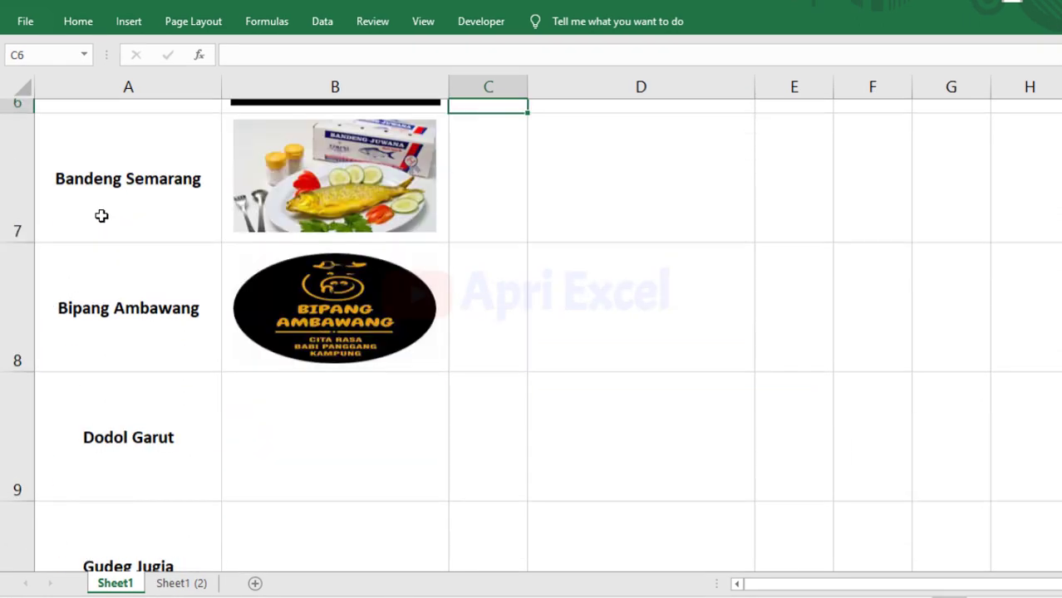
scroll(101, 214, "down", 1)
scroll(101, 216, "up", 1)
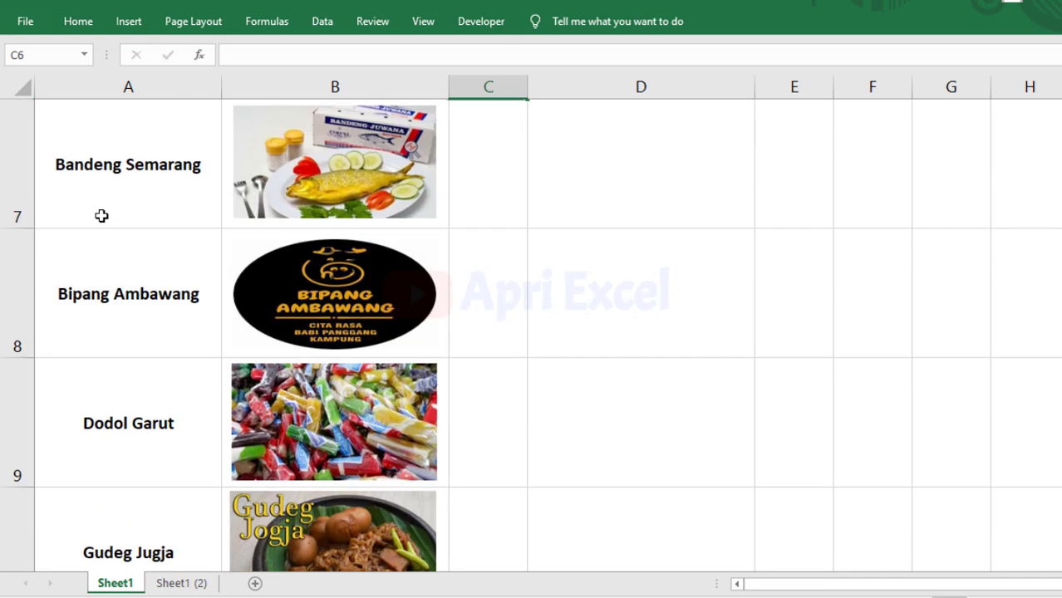
scroll(102, 216, "up", 2)
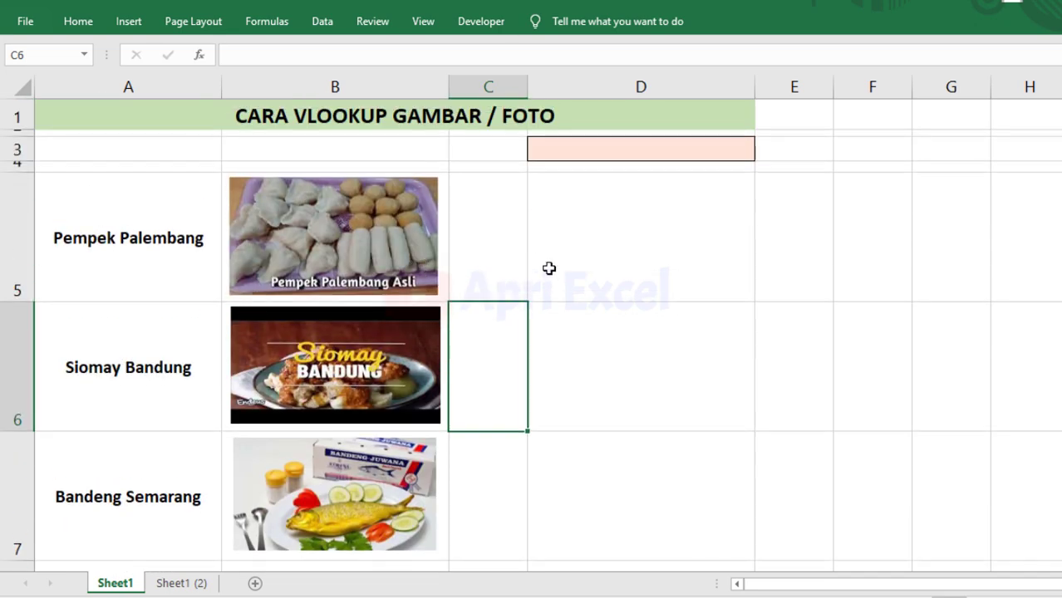
left_click(631, 224)
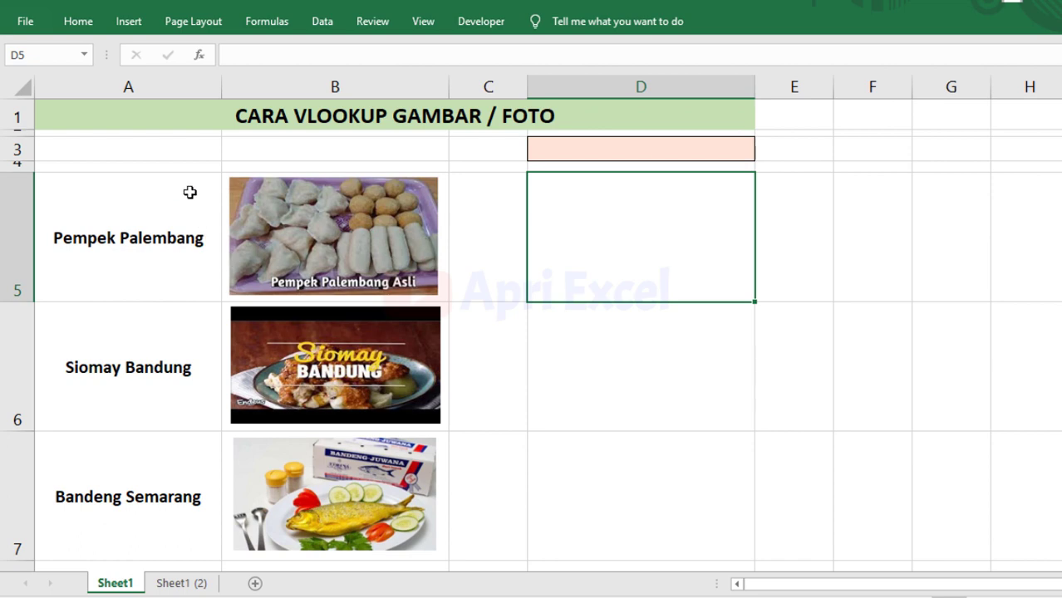
left_click(735, 148)
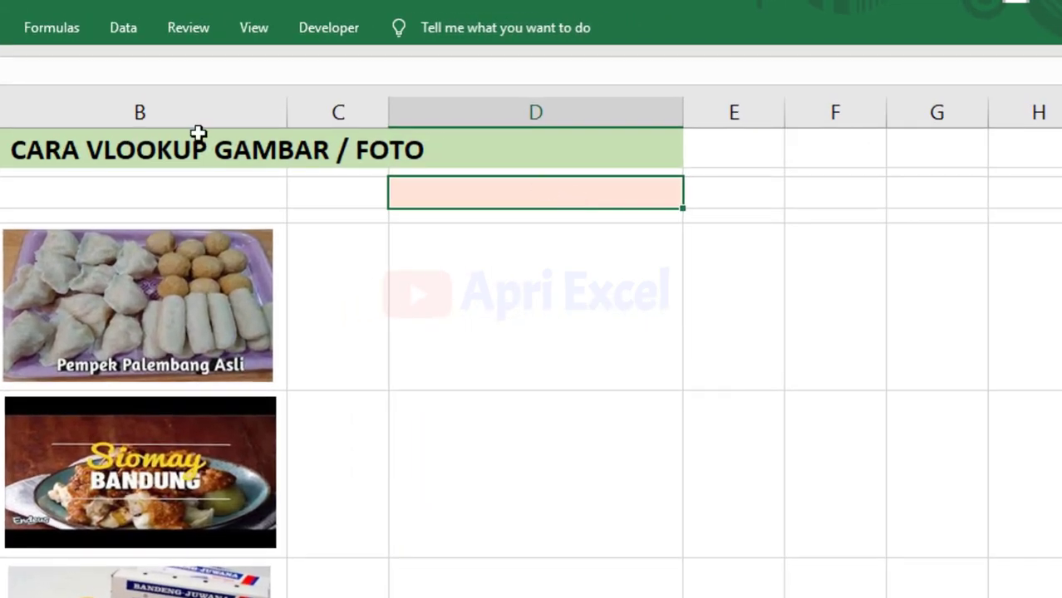
Give D3 List data validation with source $A$5:$A$11.
left_click(140, 39)
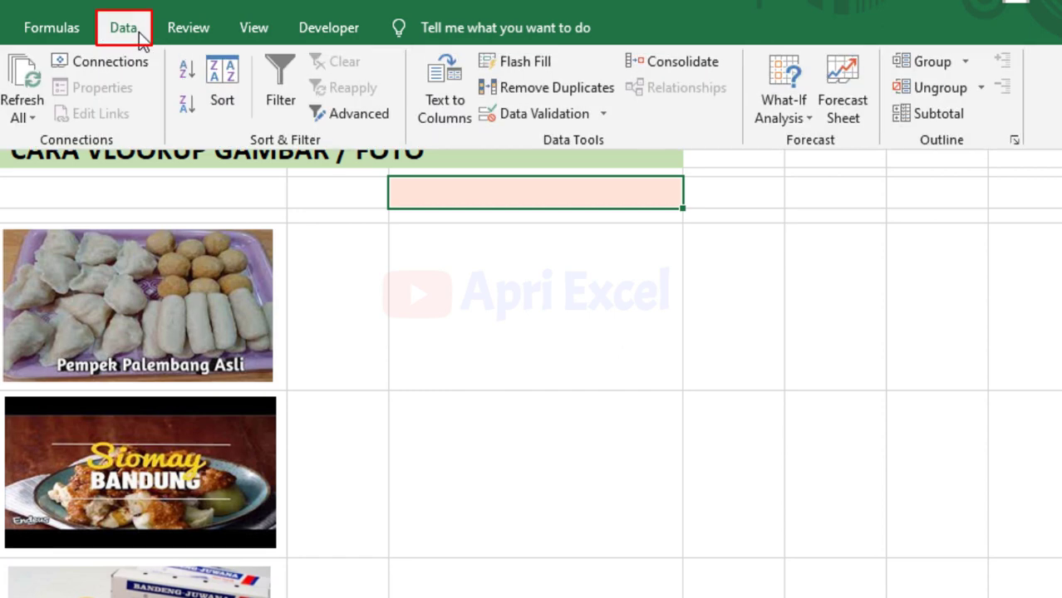
left_click(509, 120)
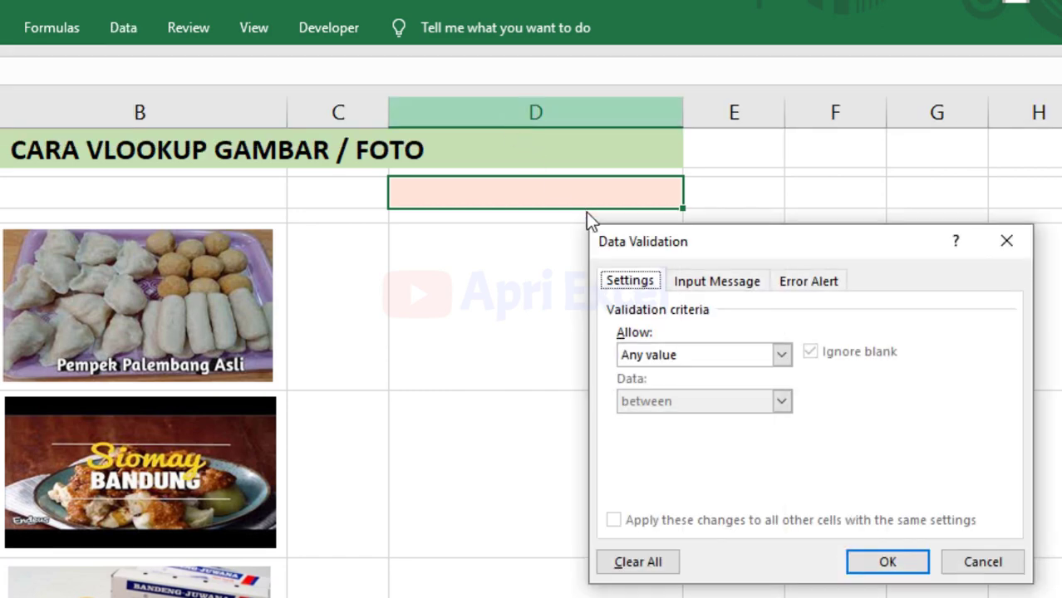
left_click(695, 355)
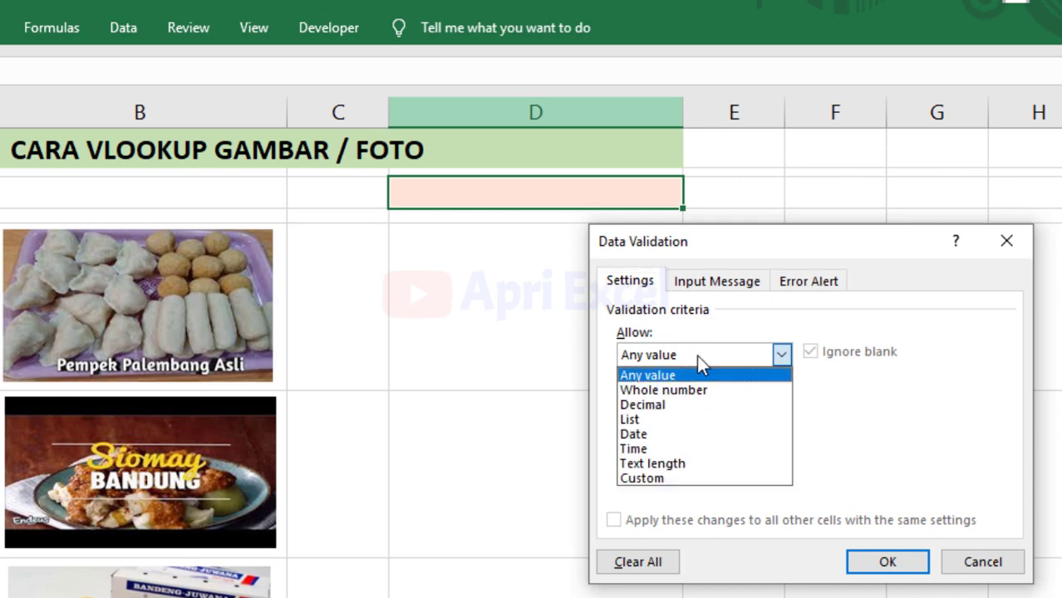
left_click(694, 419)
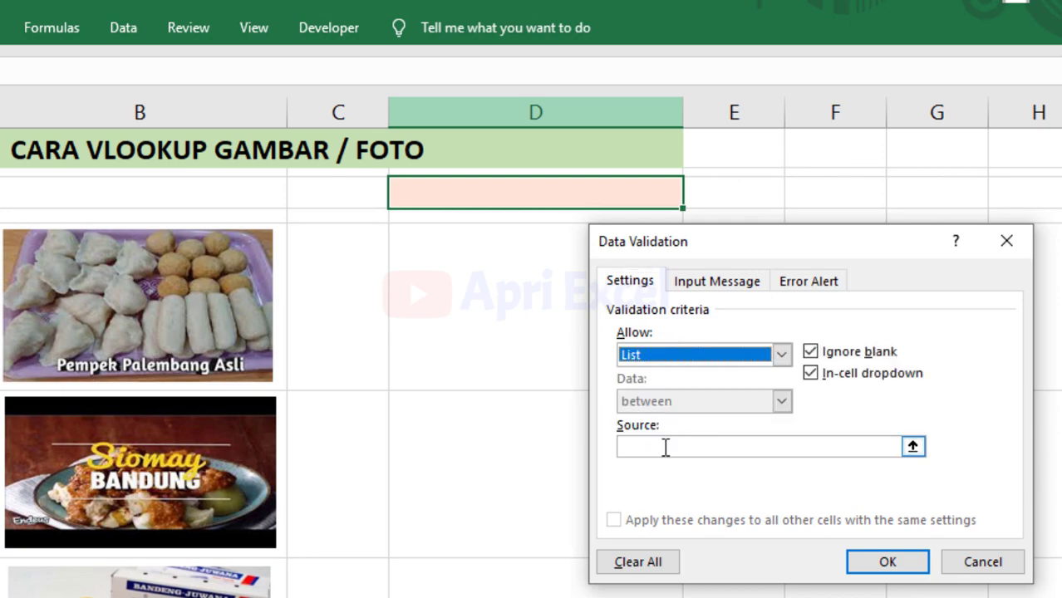
left_click(665, 447)
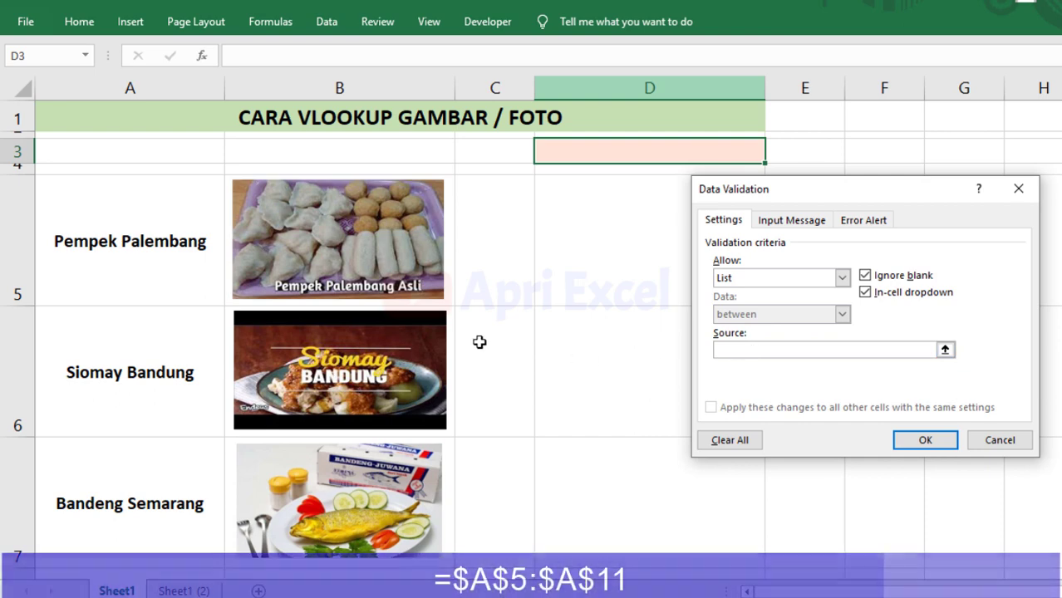
mouse_move(103, 241)
left_mouse_down()
mouse_move(129, 573)
mouse_move(117, 511)
mouse_move(128, 431)
left_mouse_up()
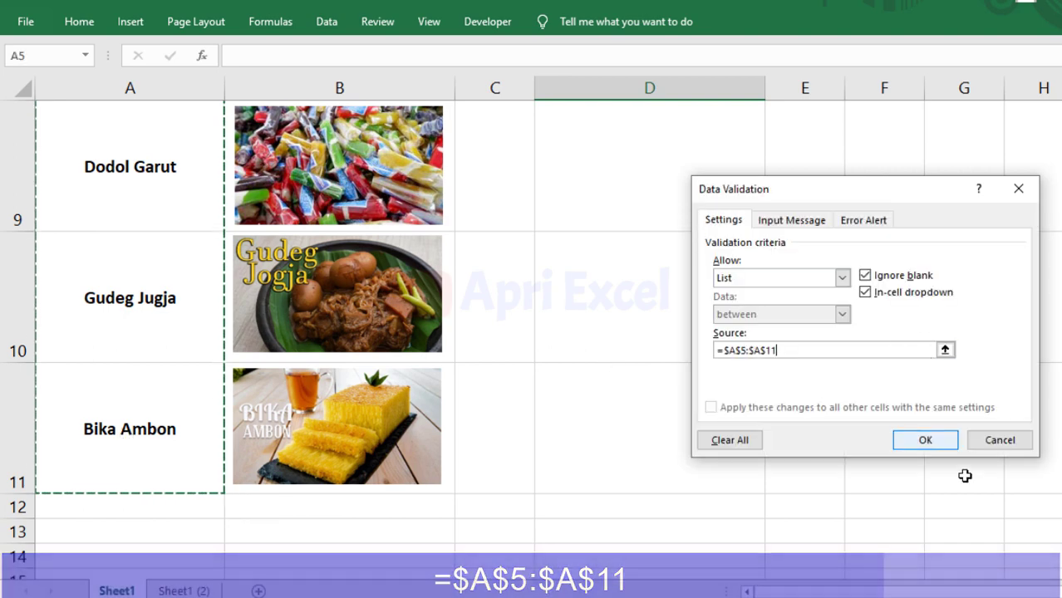
left_click(926, 440)
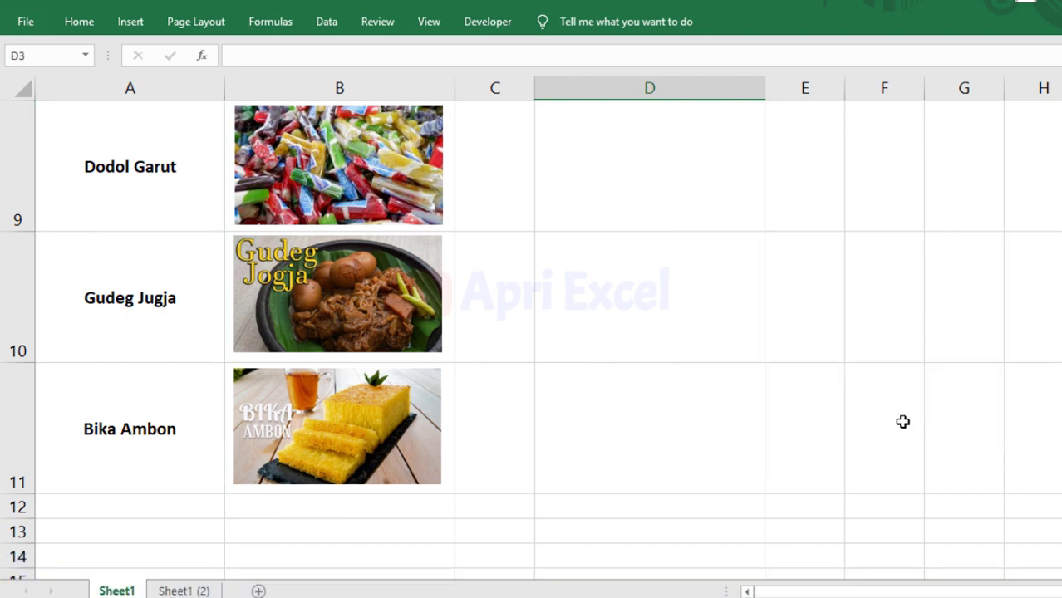
scroll(829, 388, "up", 1)
Choose Bandeng Semarang in D3's dropdown, then move to photo cell B5.
scroll(804, 291, "up", 2)
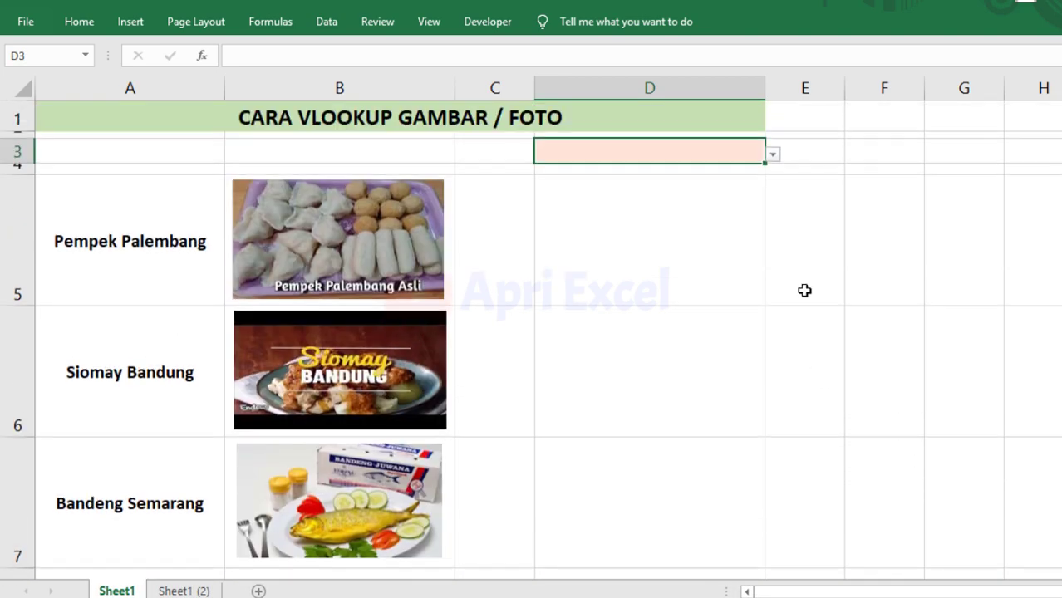
left_click(773, 159)
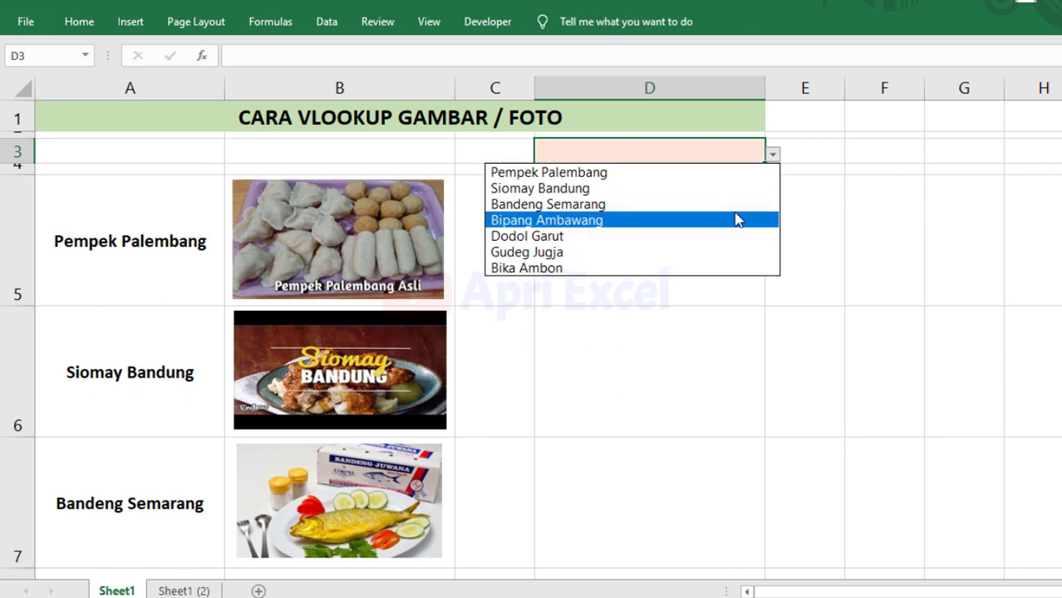
key("Up")
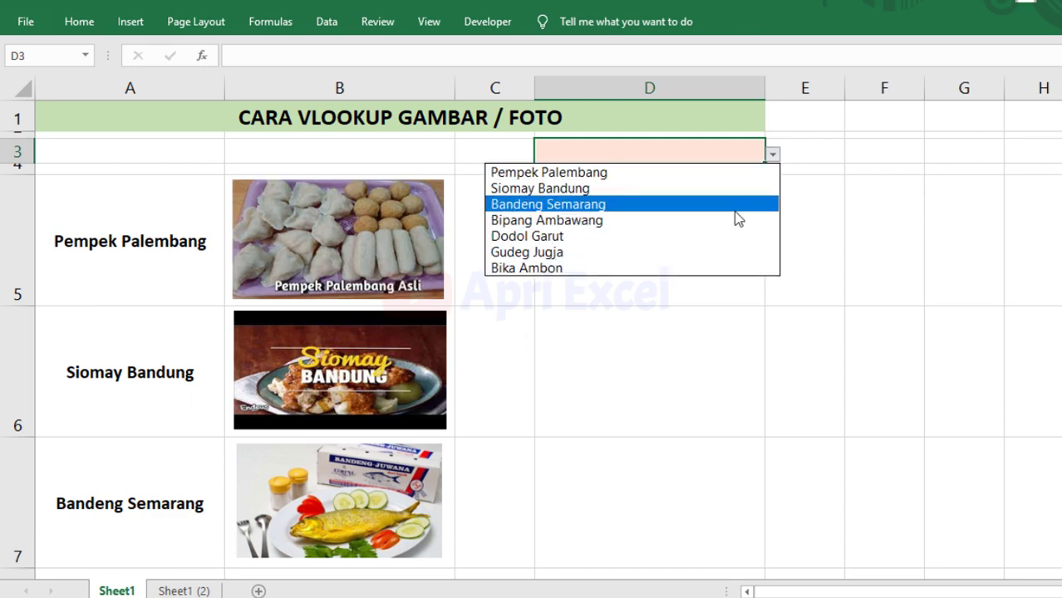
key("Return")
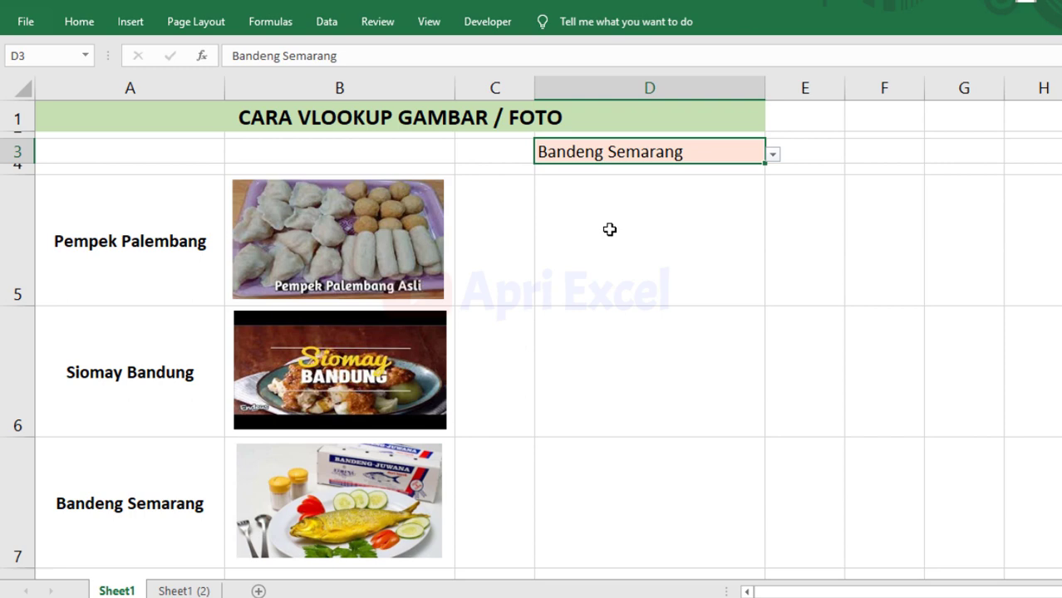
left_click(610, 229)
key("Left")
key("Left")
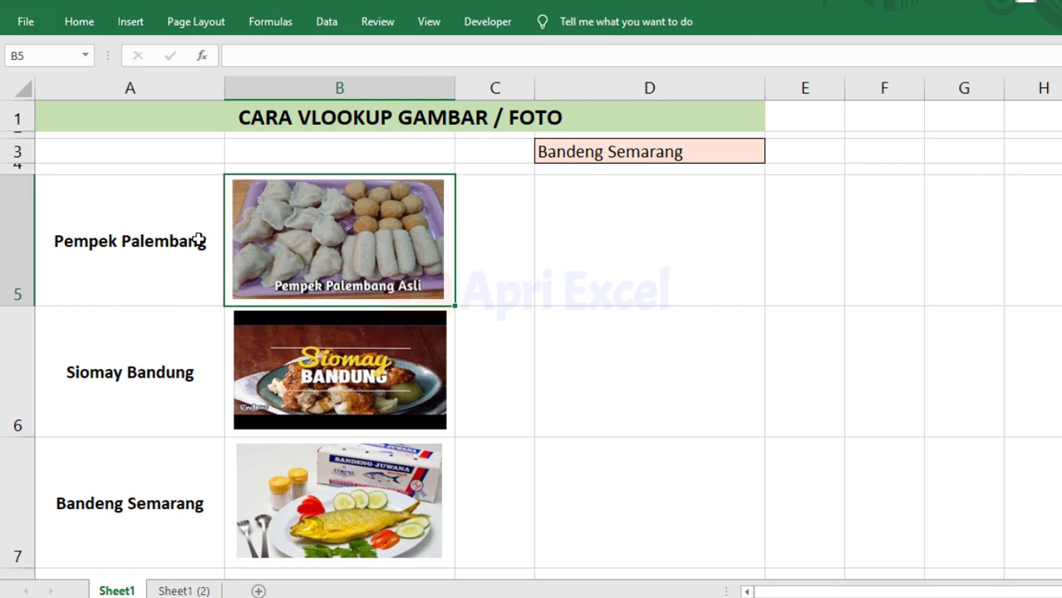
Copy photo cell B5.
key("Right")
key("Left")
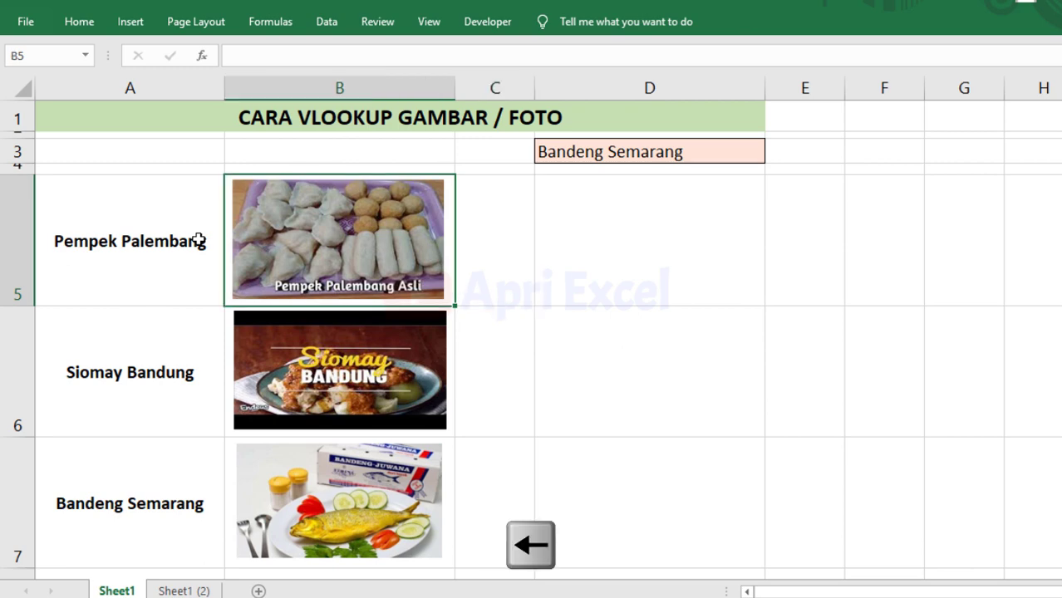
key("ctrl+c")
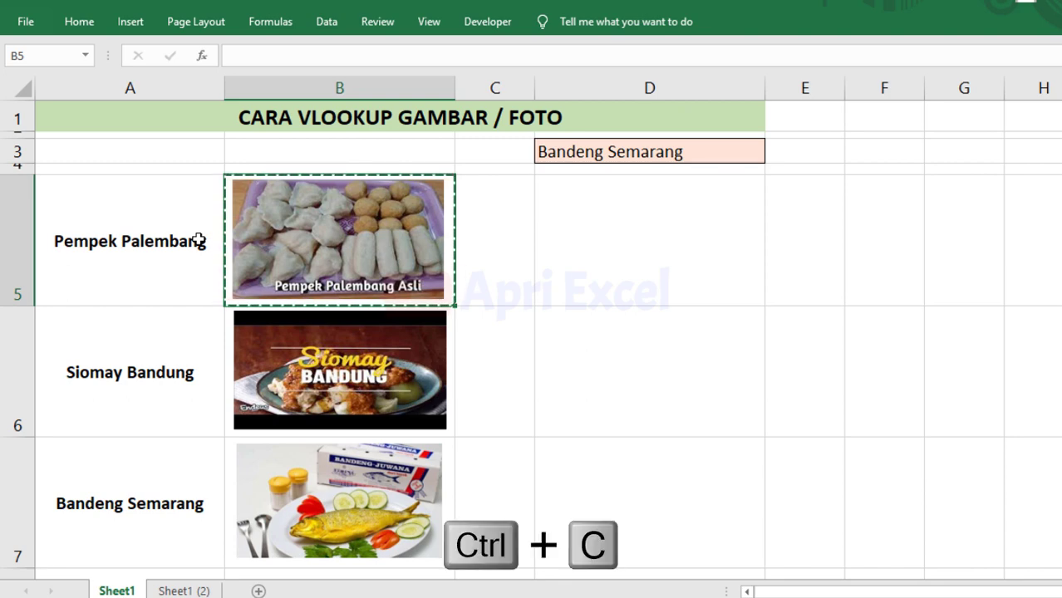
Paste the copied B5 into D5 as a Linked Picture.
key("Right")
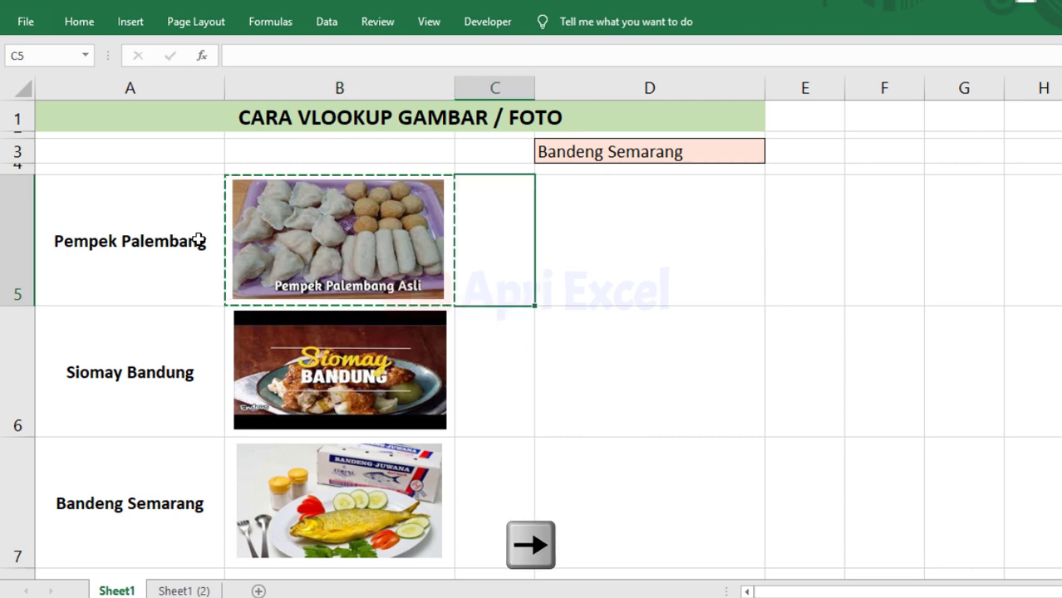
key("Right")
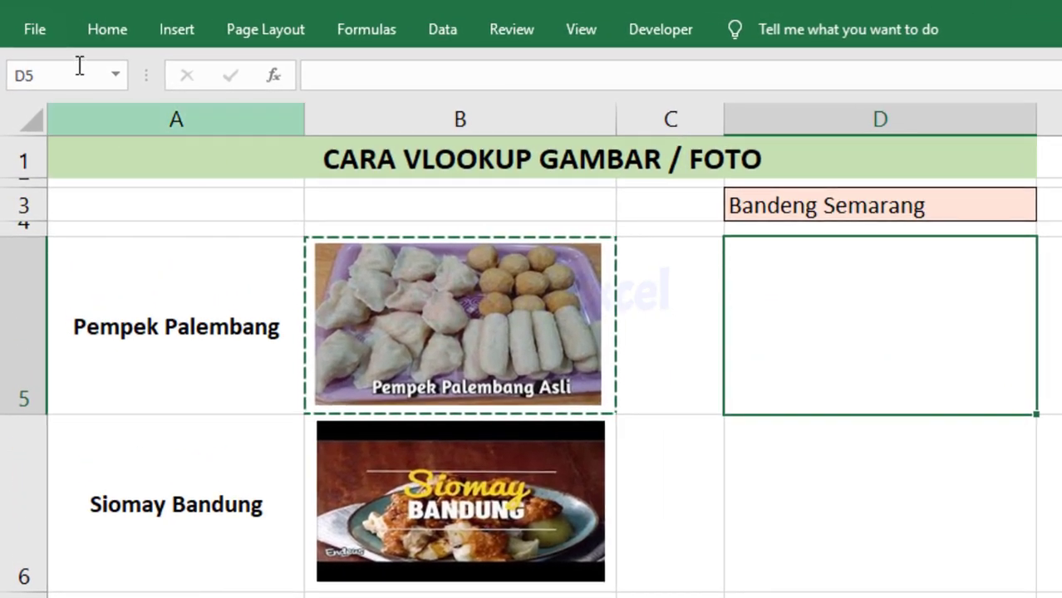
left_click(96, 48)
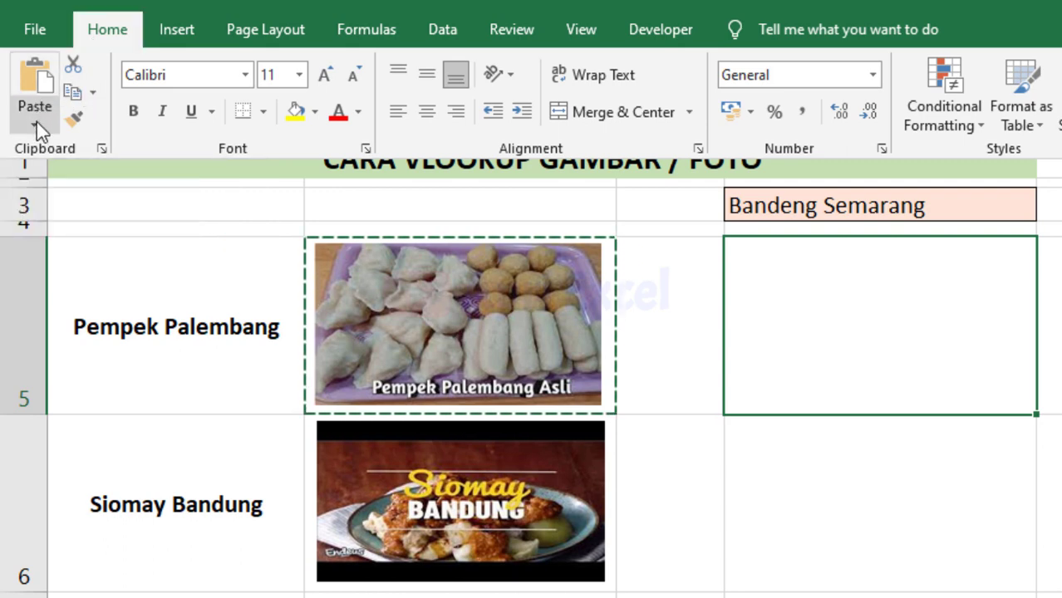
left_click(36, 122)
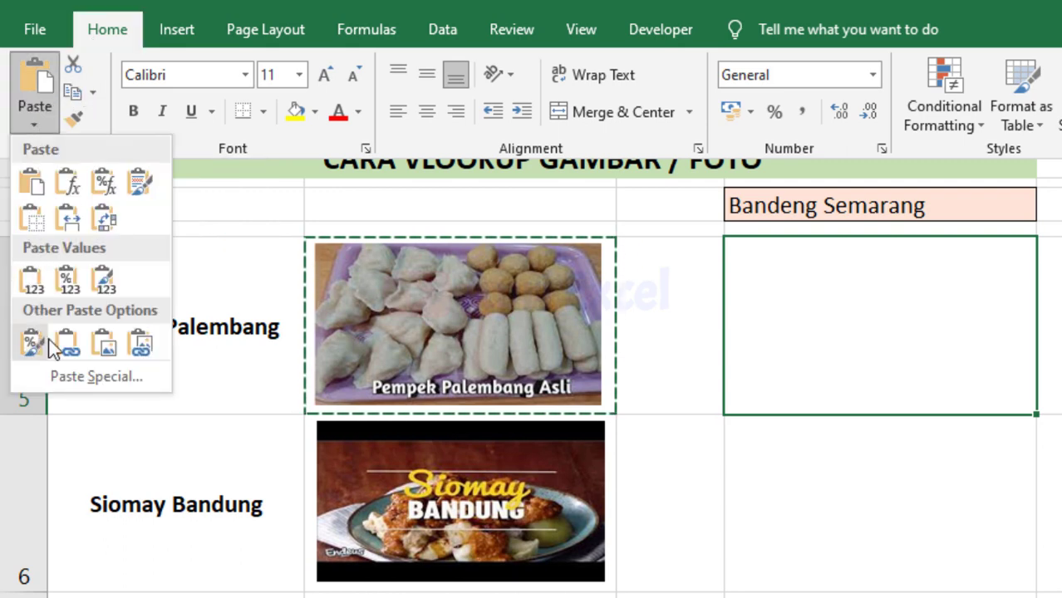
left_click(141, 347)
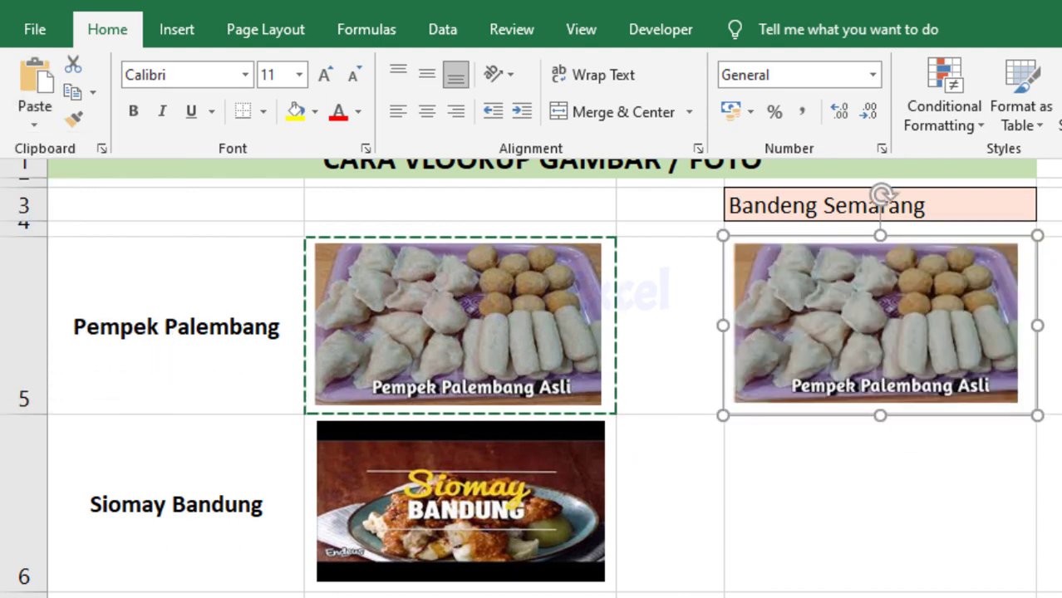
key("ctrl+F1")
key("Escape")
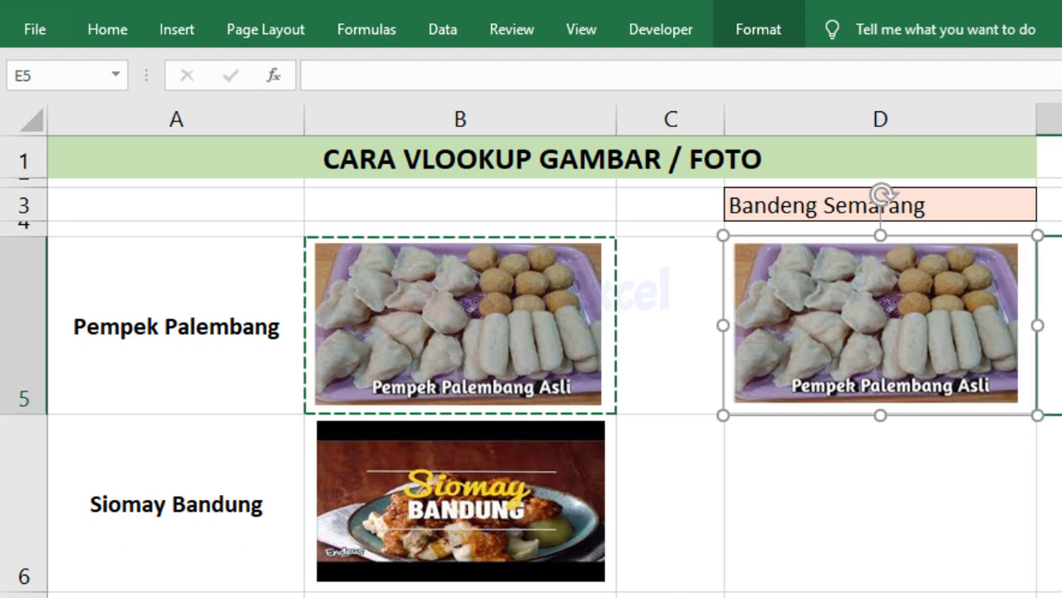
Start a new named range for foto, moving the dialog below the data.
left_click(373, 29)
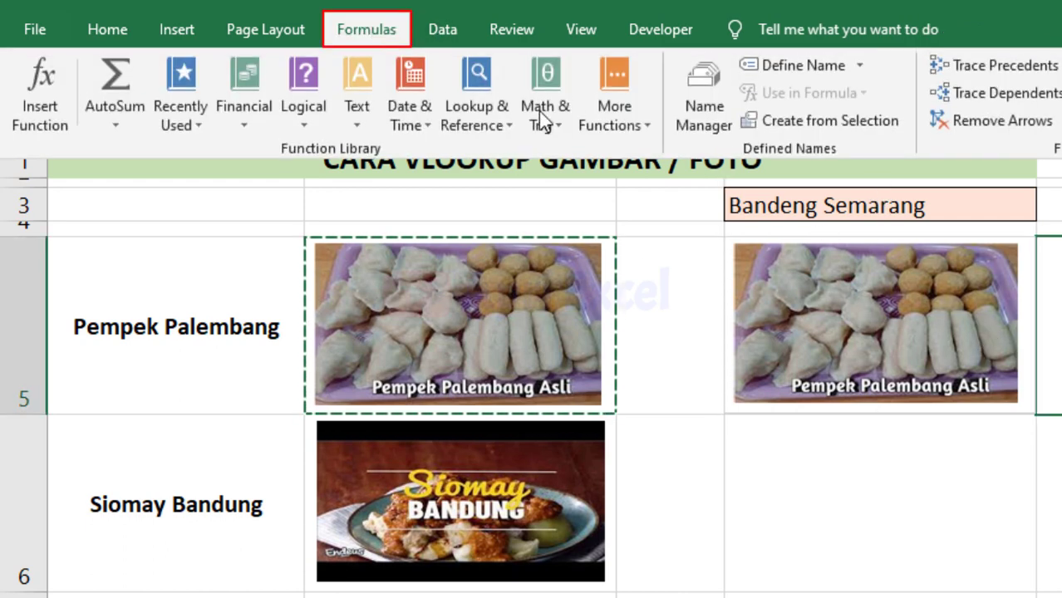
left_click(784, 70)
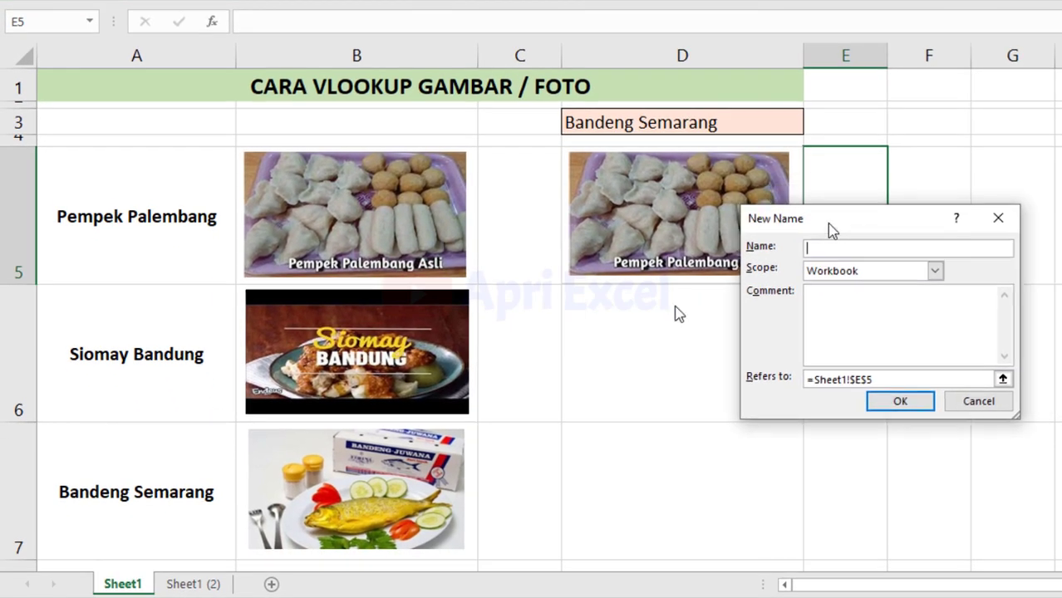
left_click_drag(828, 223, 647, 320)
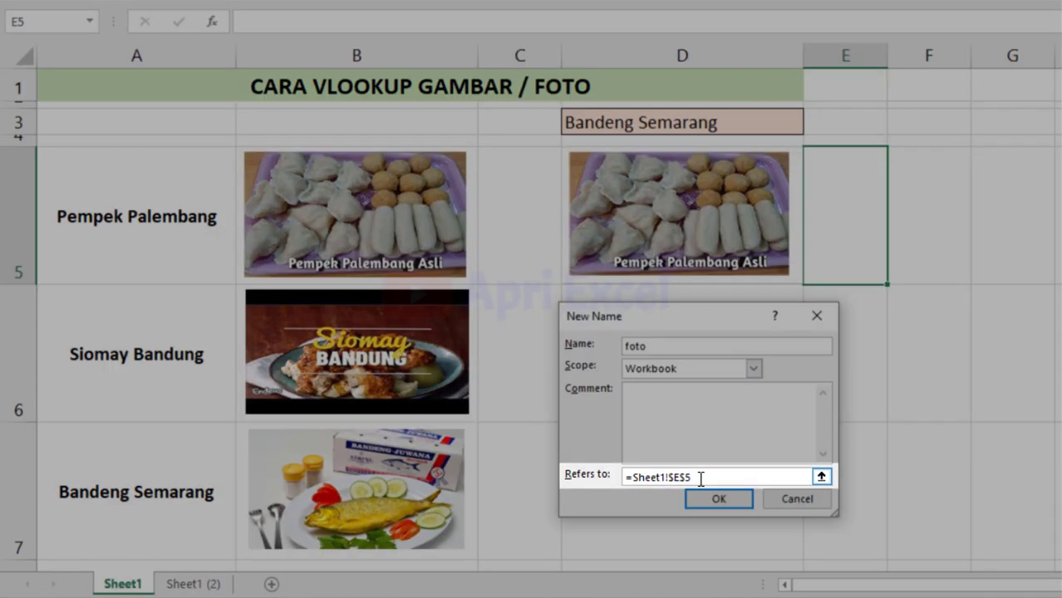
Begin Refers to with =index( over the photo cells Sheet1!$B$5:$B$9.
left_click_drag(702, 477, 583, 457)
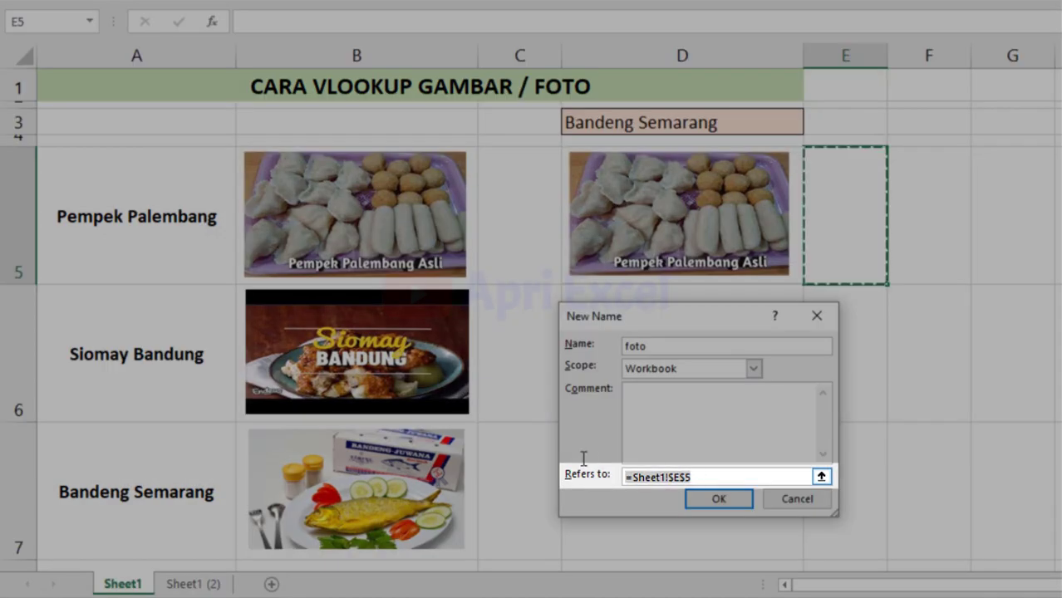
type("=i")
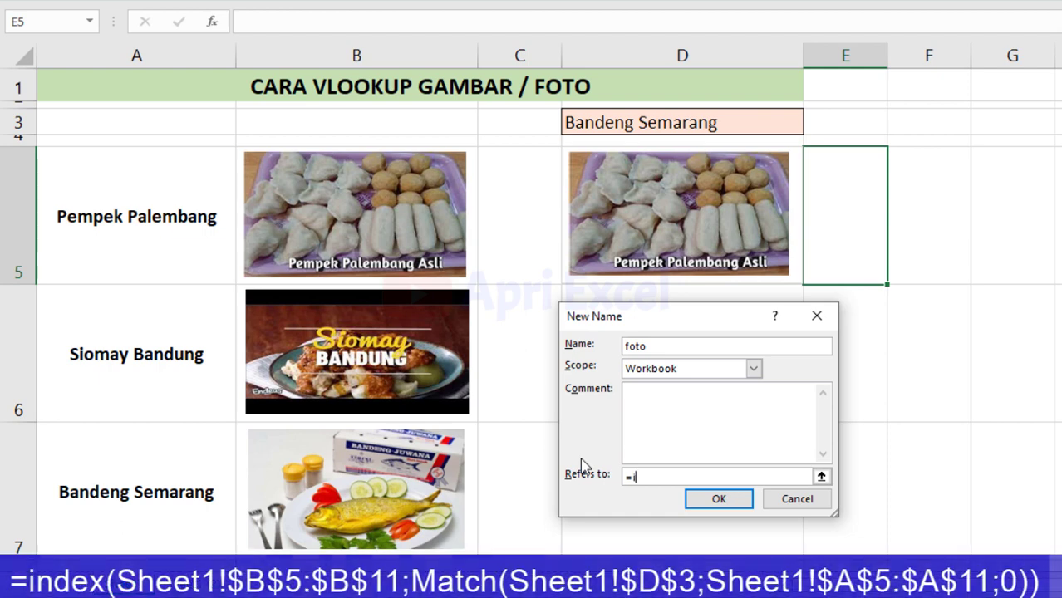
type("ndex")
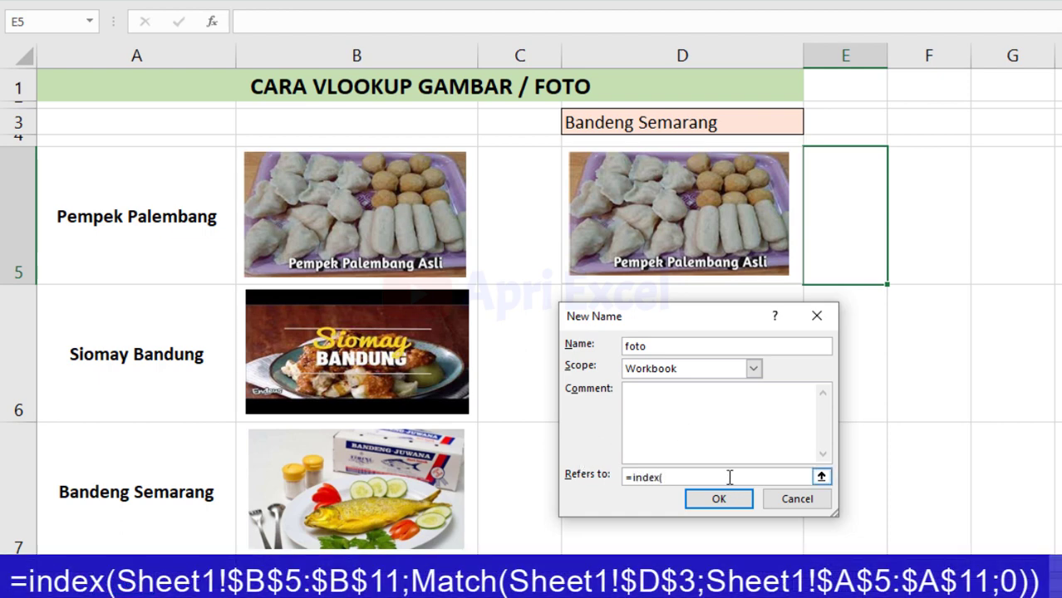
left_click(495, 182)
key("Left")
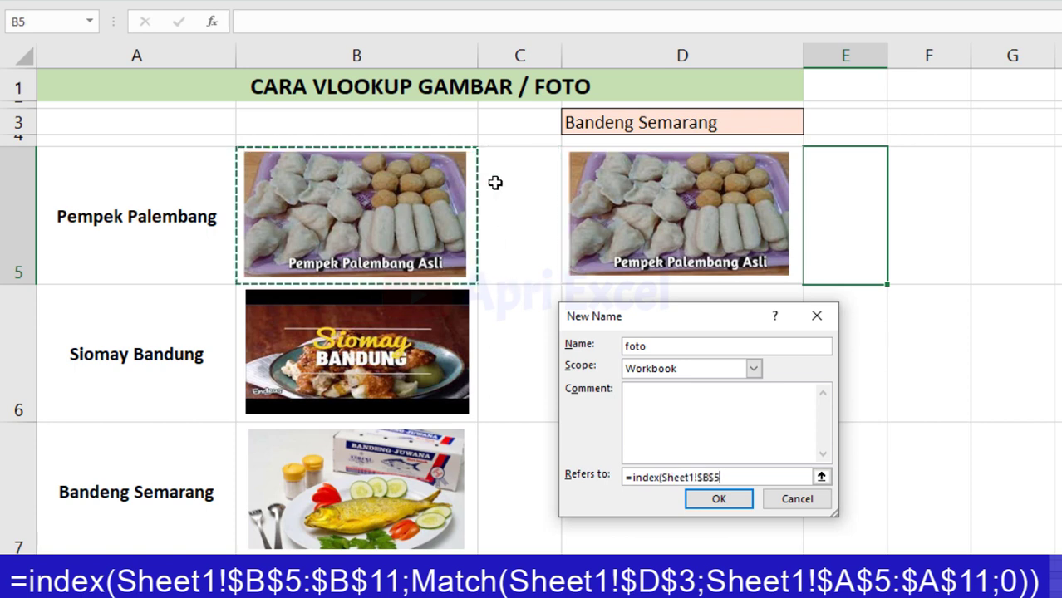
key("shift+Down")
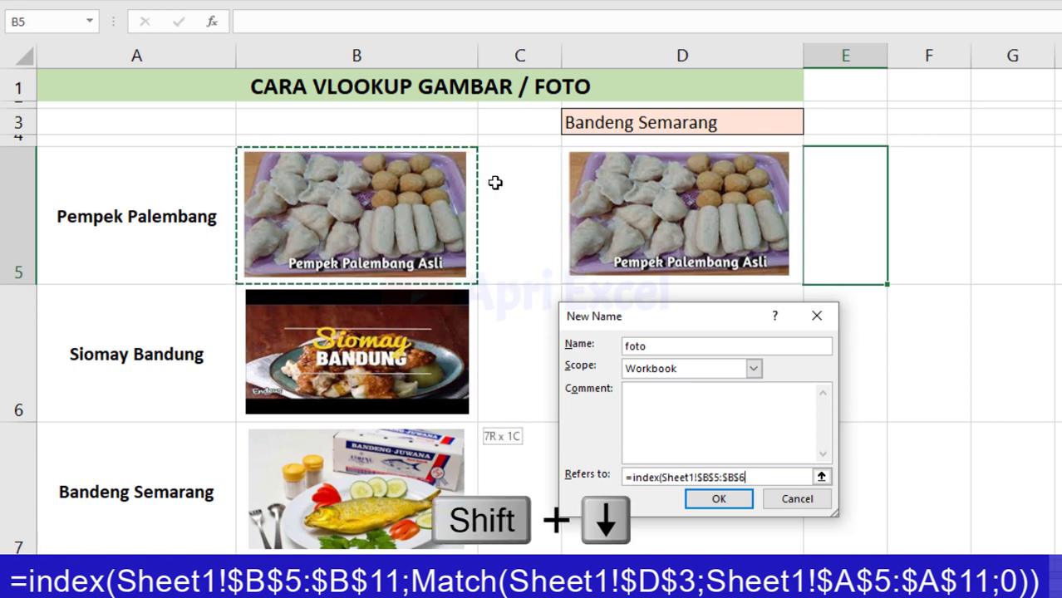
key("shift+Down")
key("shift+Down")
key("shift+Down")
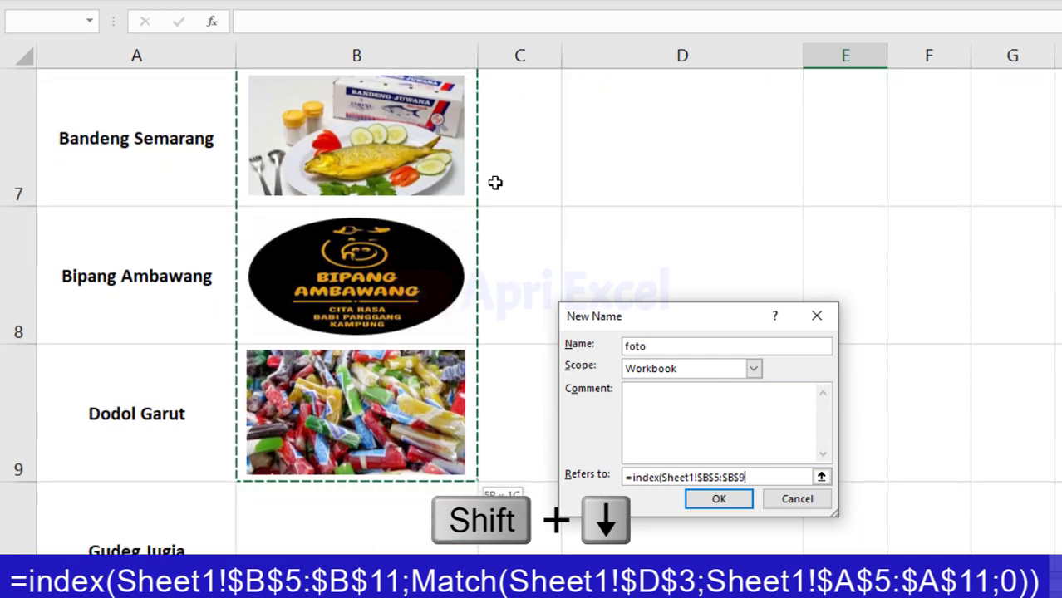
key("shift+Down")
key("shift+Down")
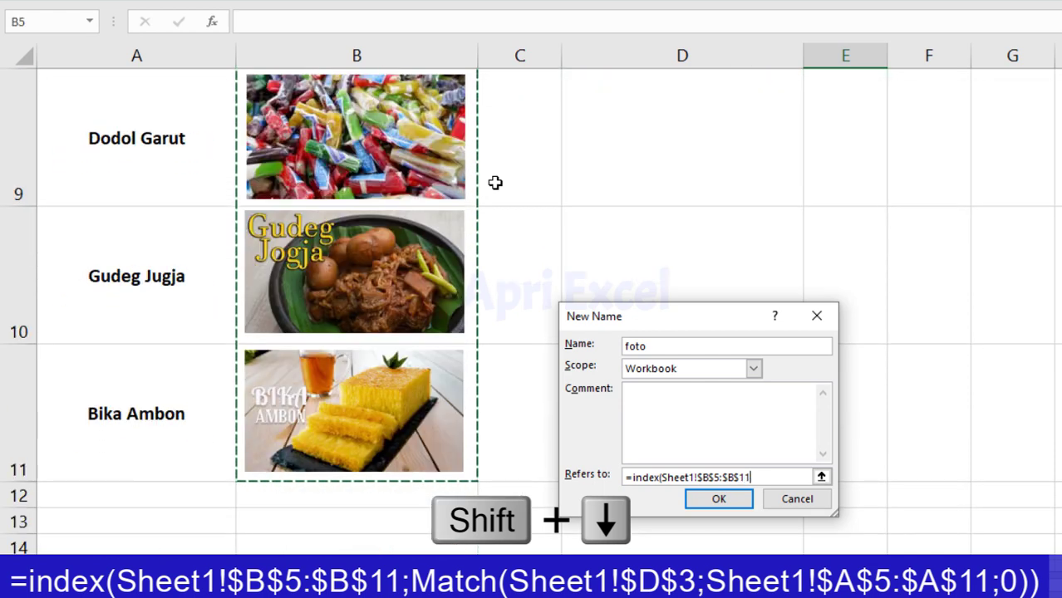
Complete foto as =index($B$5:$B$11;Match($D$3;$A$5:$A$11;0)) and save it.
type(";match(")
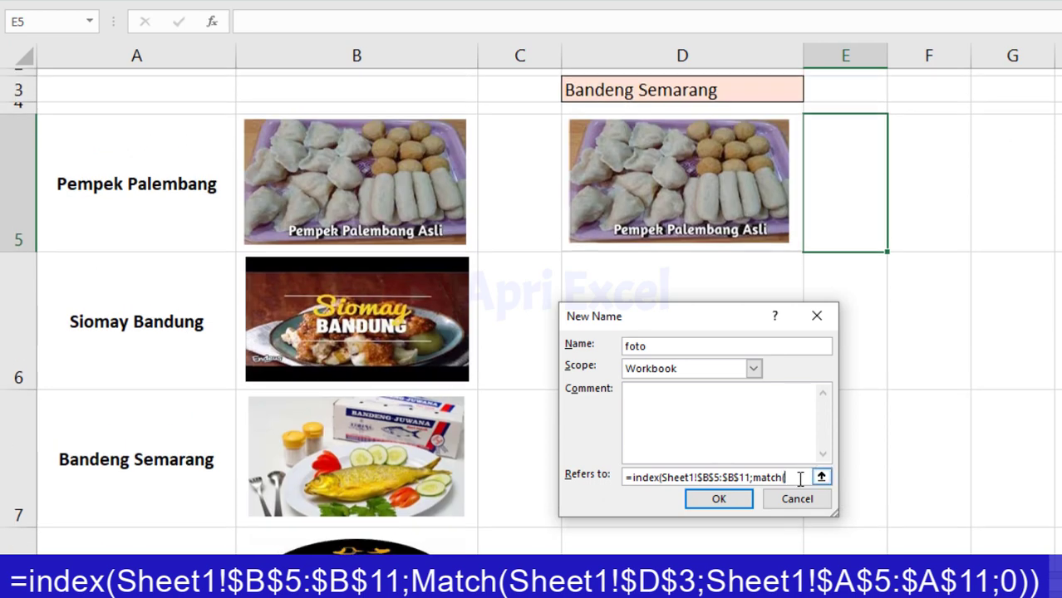
left_click(716, 92)
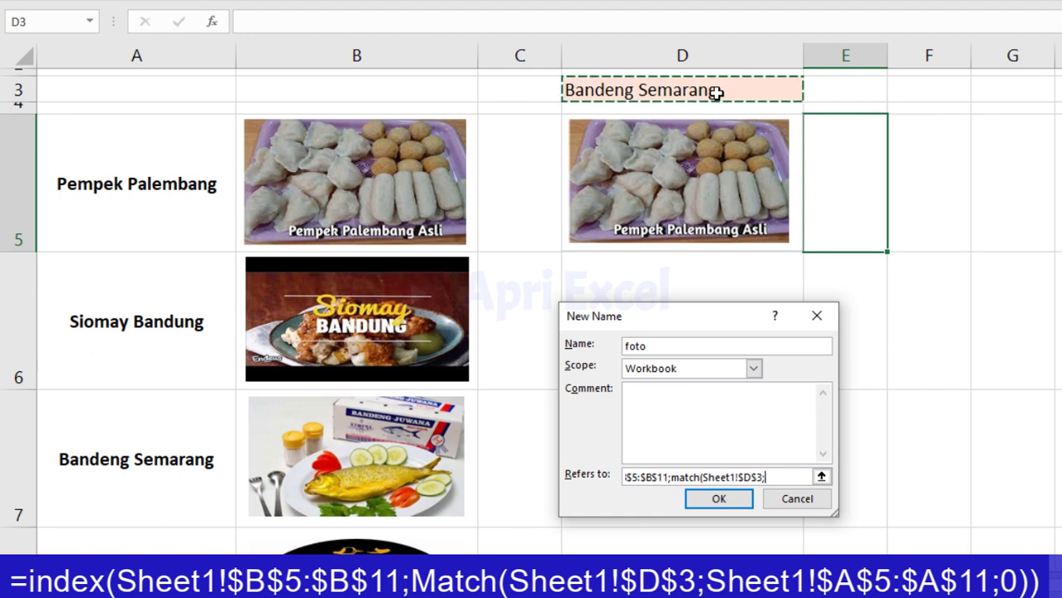
type(";")
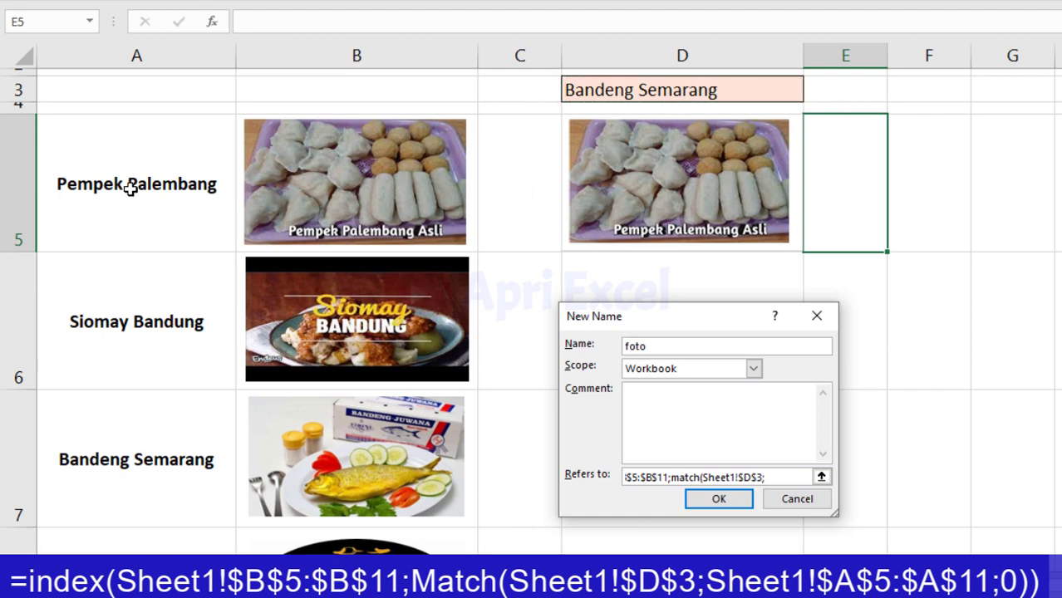
left_click_drag(130, 187, 137, 573)
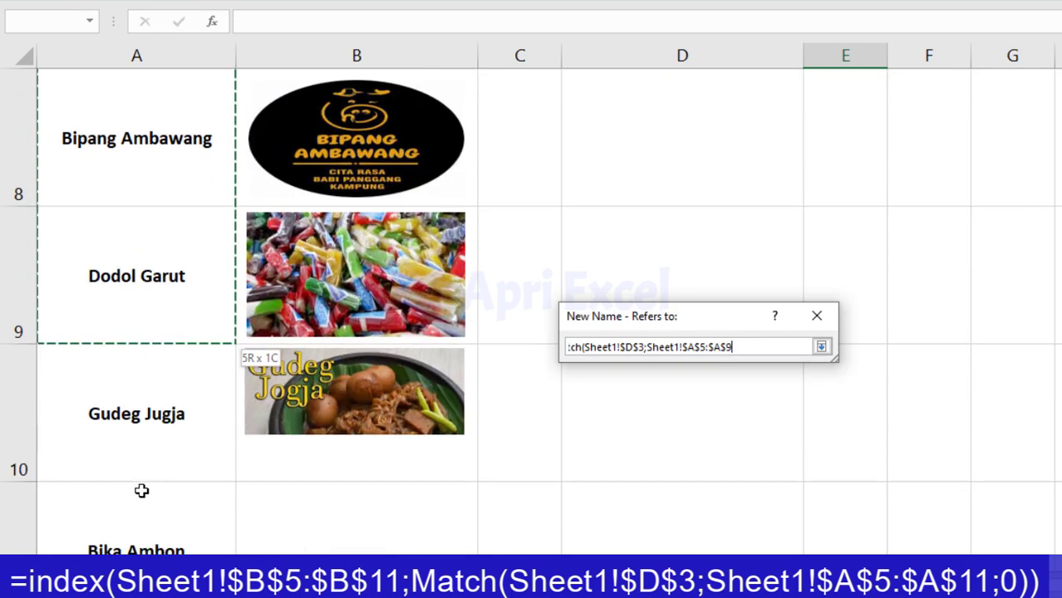
left_click_drag(137, 548, 149, 392)
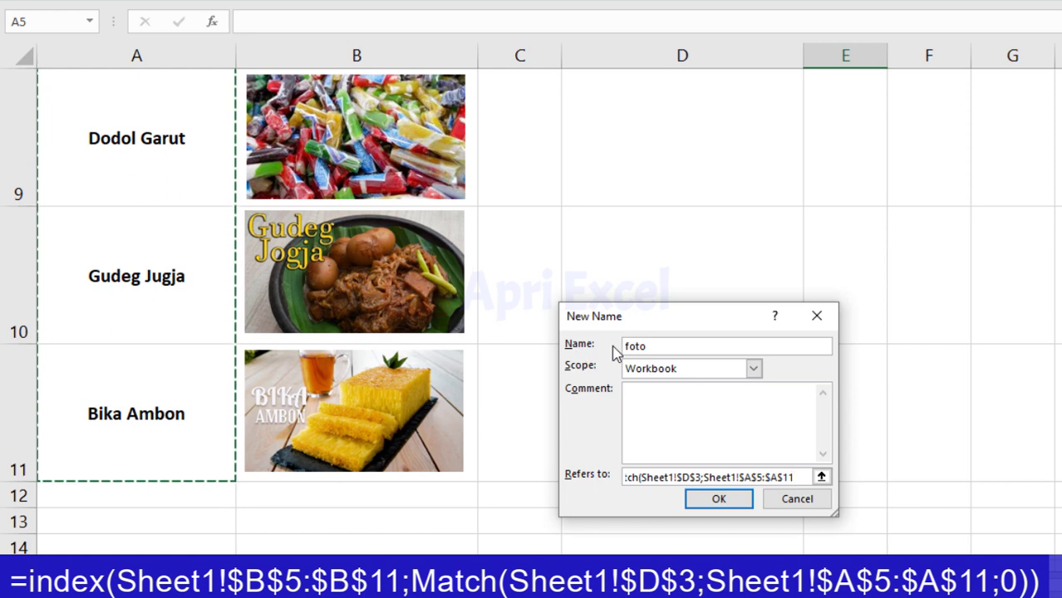
type(";0))")
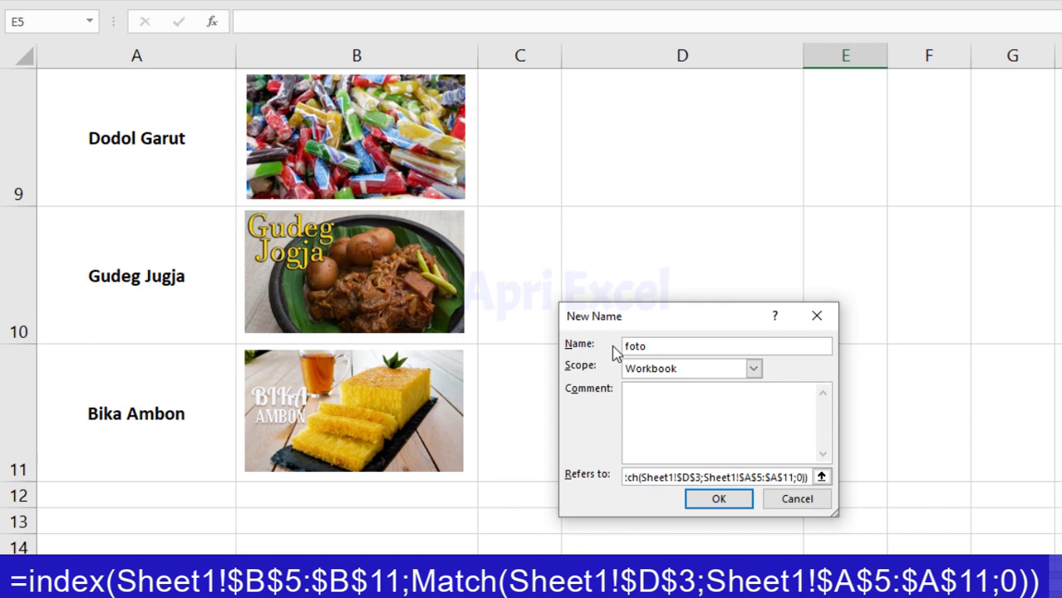
key("Return")
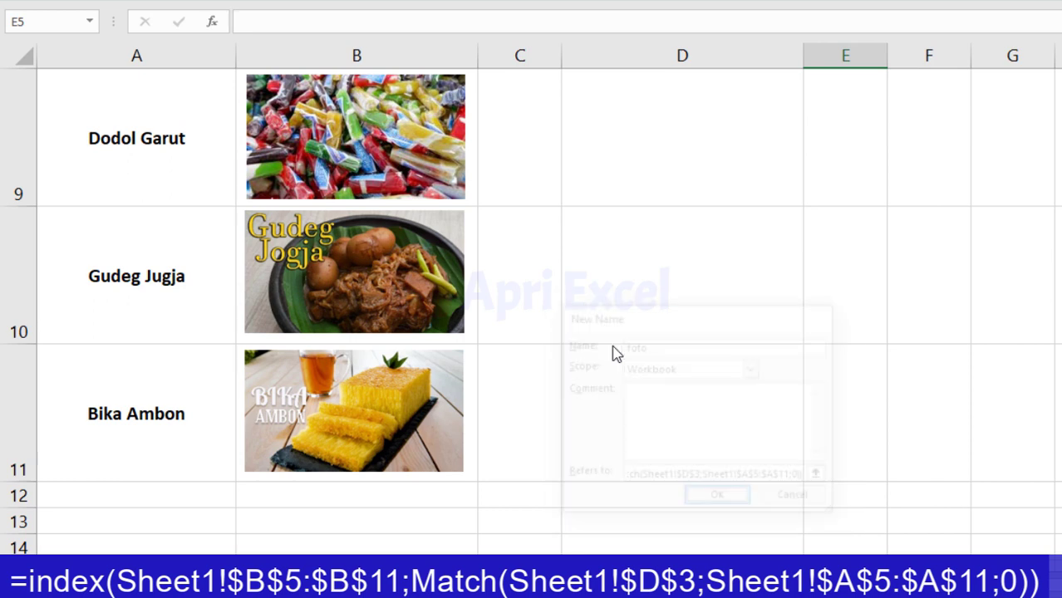
scroll(650, 325, "up", 3)
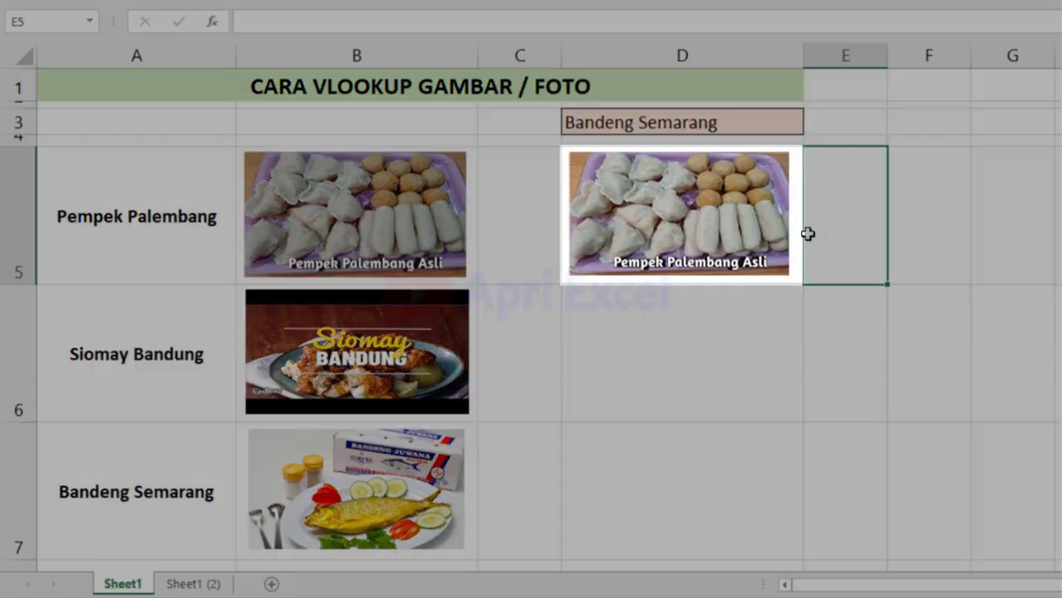
Replace the D5 picture's =$B$5 link formula with =foto.
left_click(775, 222)
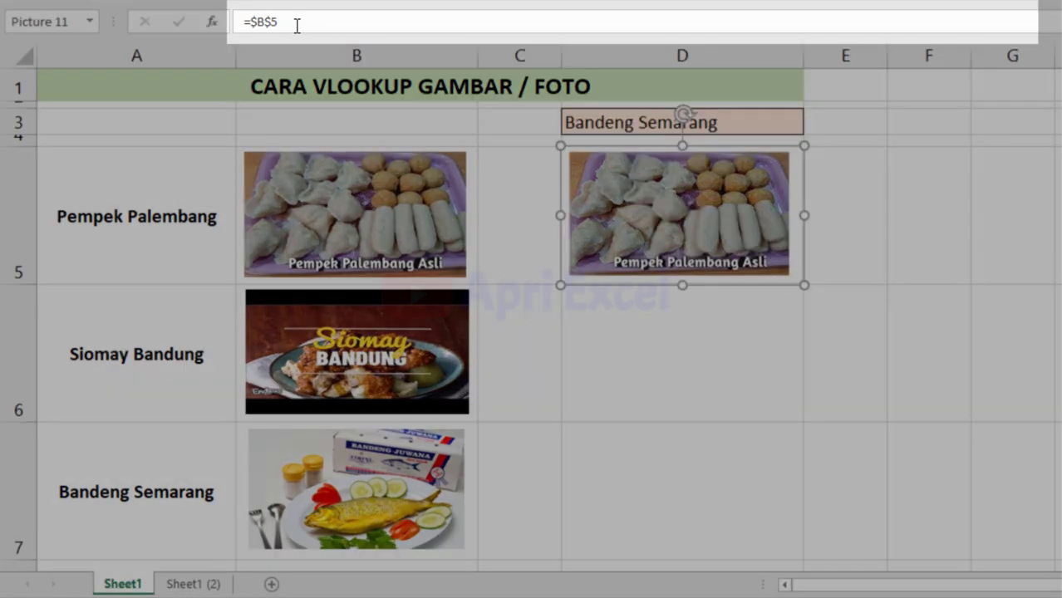
left_click(296, 26)
type("foto")
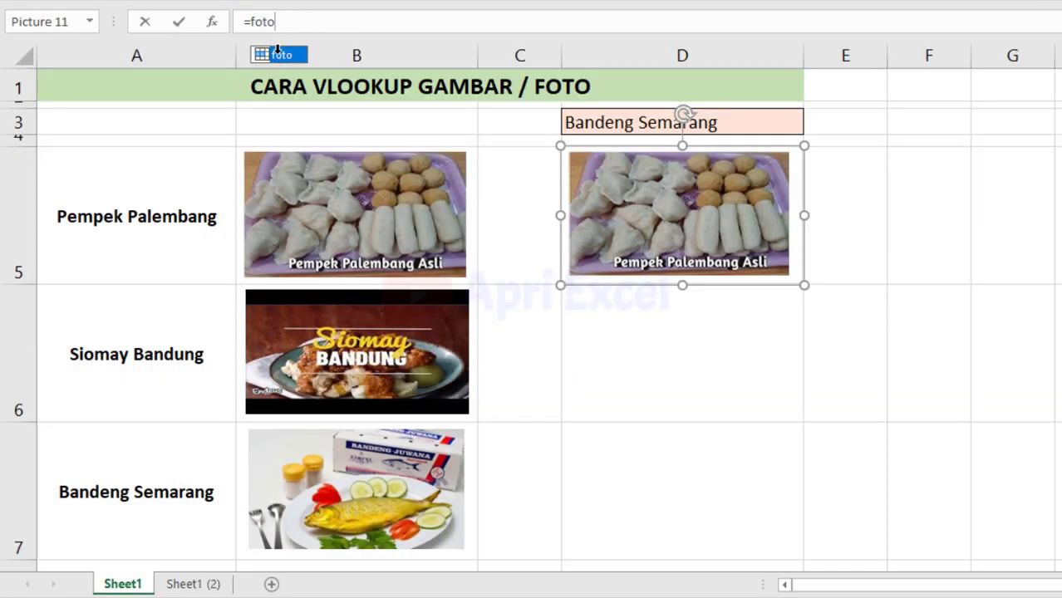
Confirm the =foto link, then pick Pempek Palembang, Siomay Bandung, and Bika Ambon in D3.
left_click(661, 332)
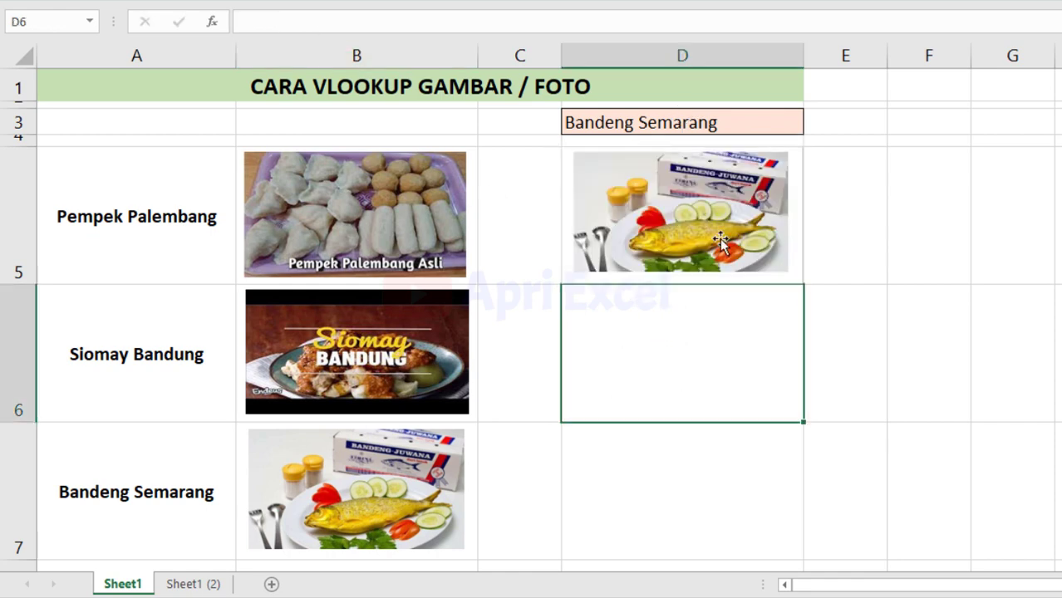
left_click(752, 122)
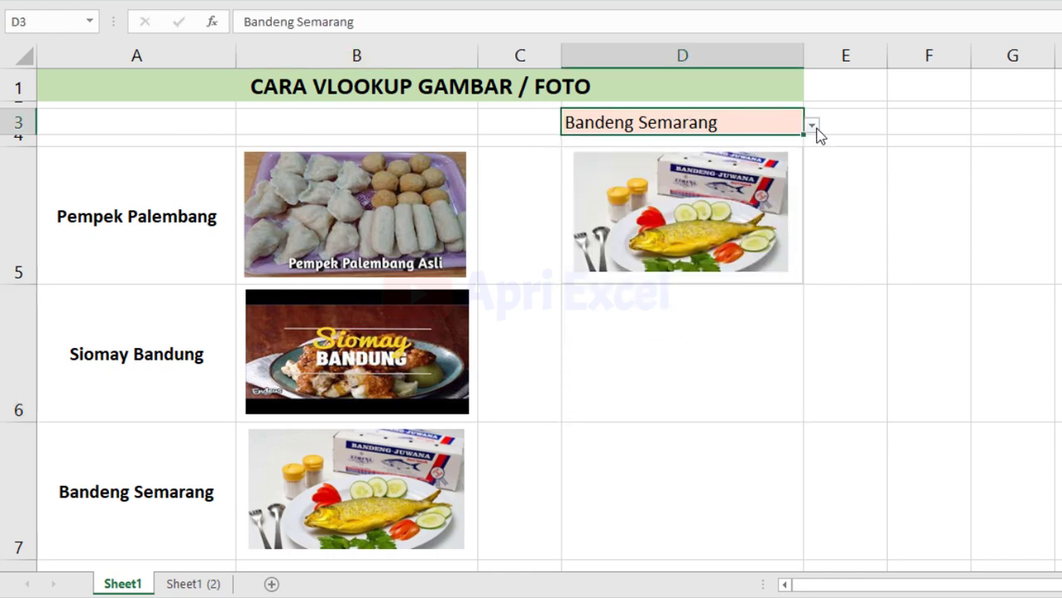
left_click(811, 126)
left_click(781, 144)
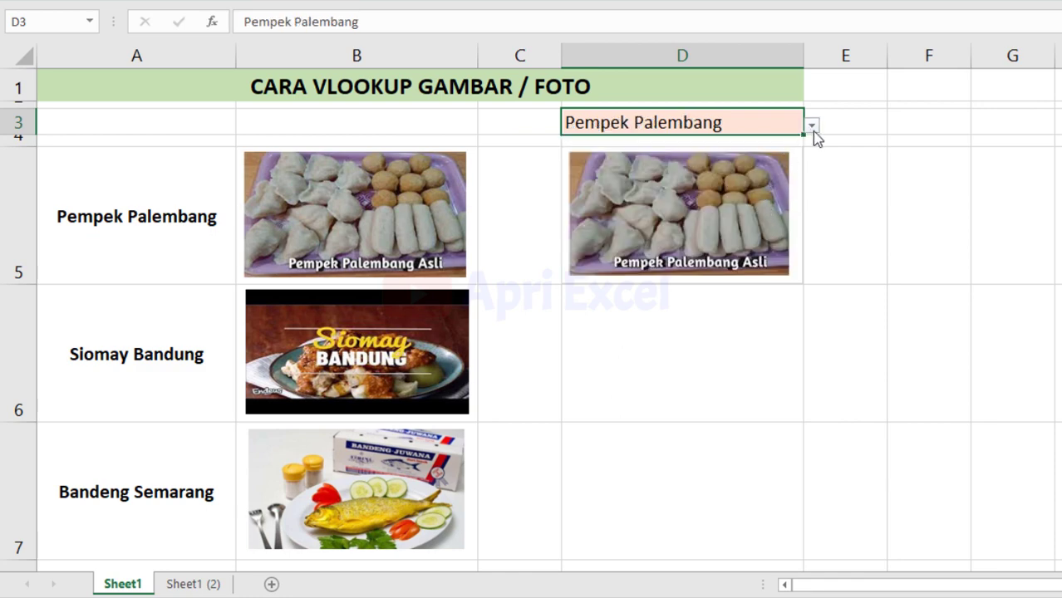
left_click(811, 125)
left_click(793, 159)
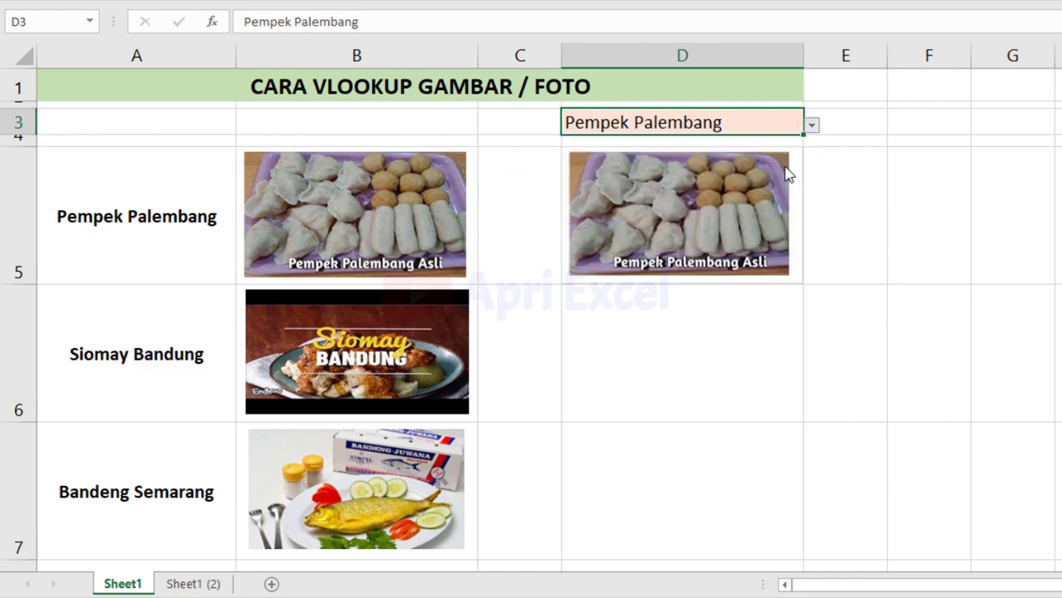
left_click(812, 127)
left_click(793, 244)
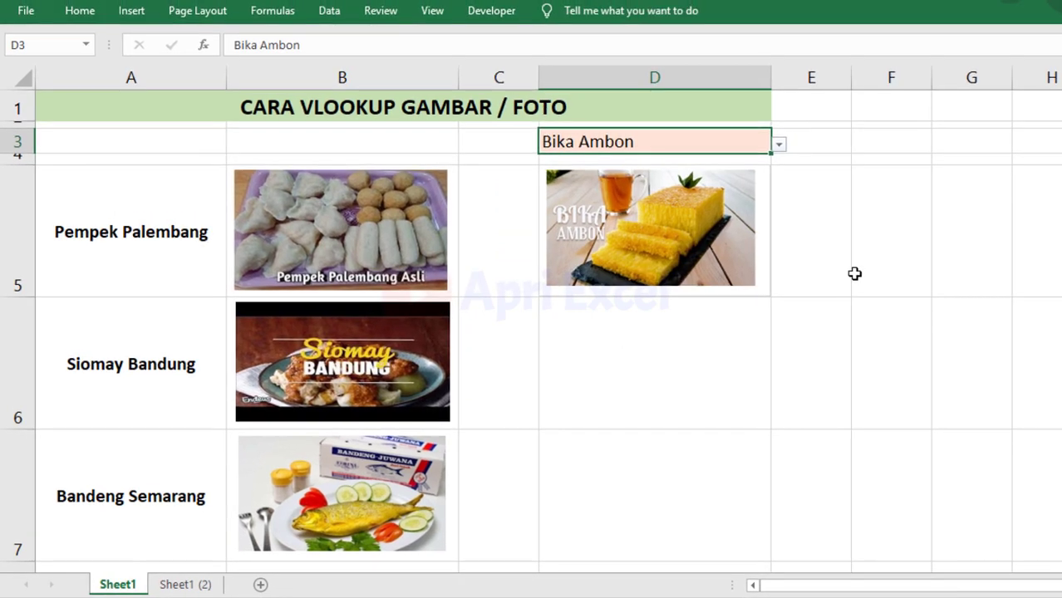
left_click(854, 273)
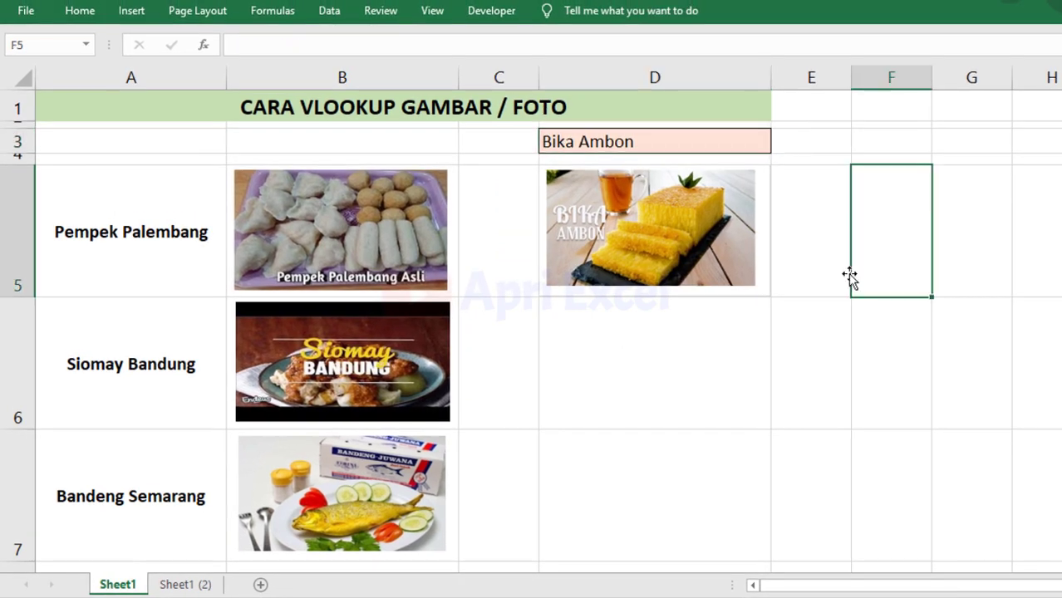
Apply the Soft Edge Rectangle picture style to the D5 picture.
left_click(730, 226)
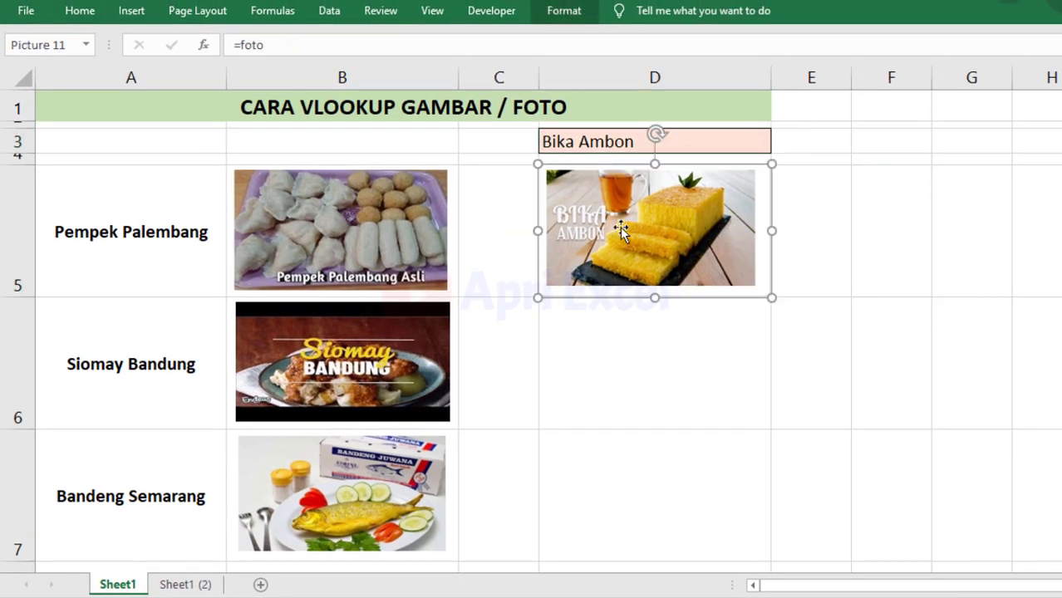
left_click(556, 16)
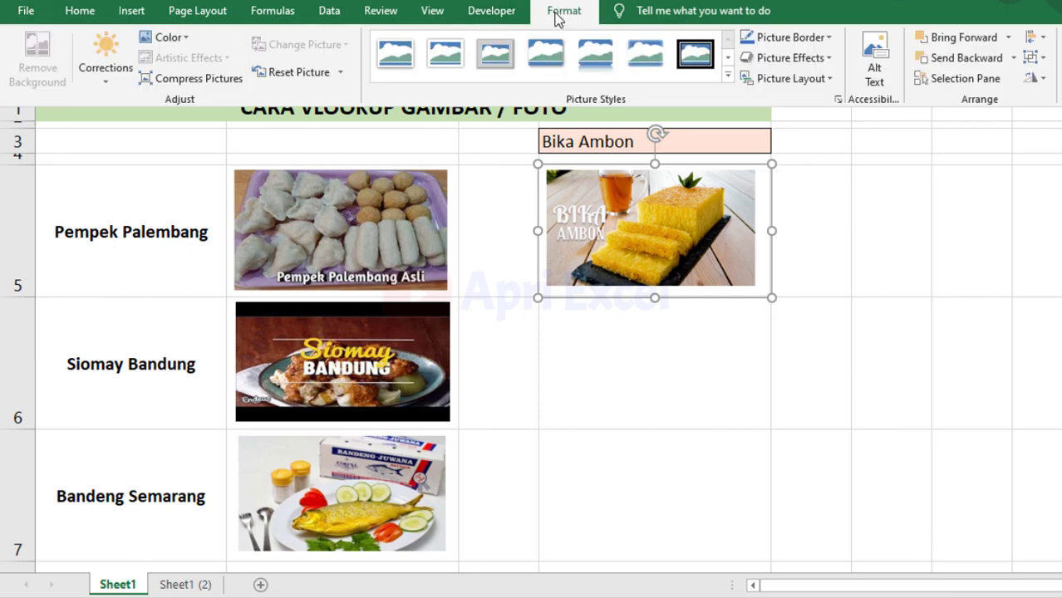
left_click(727, 75)
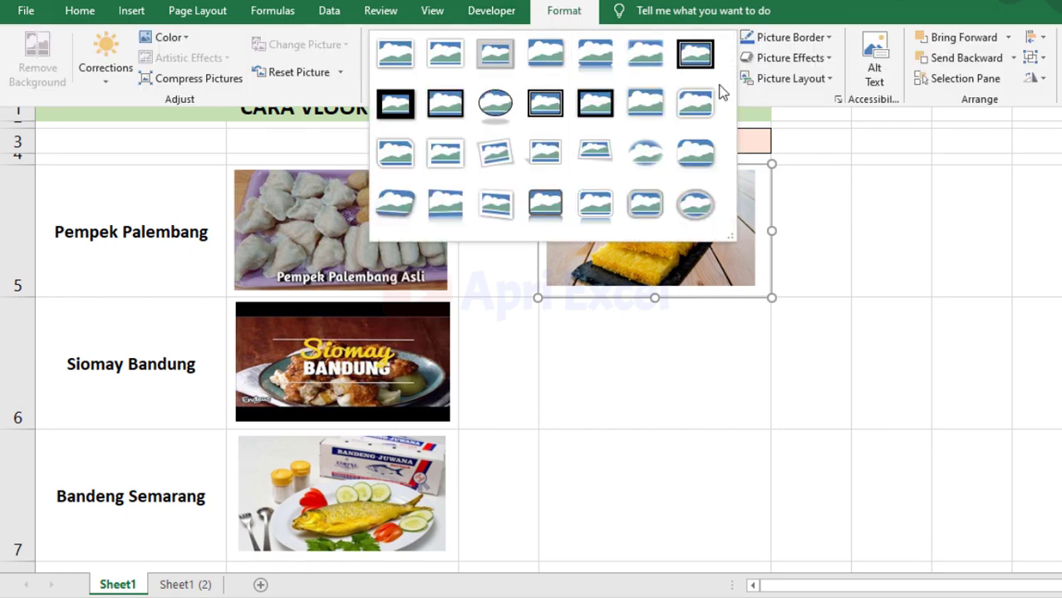
left_click(648, 156)
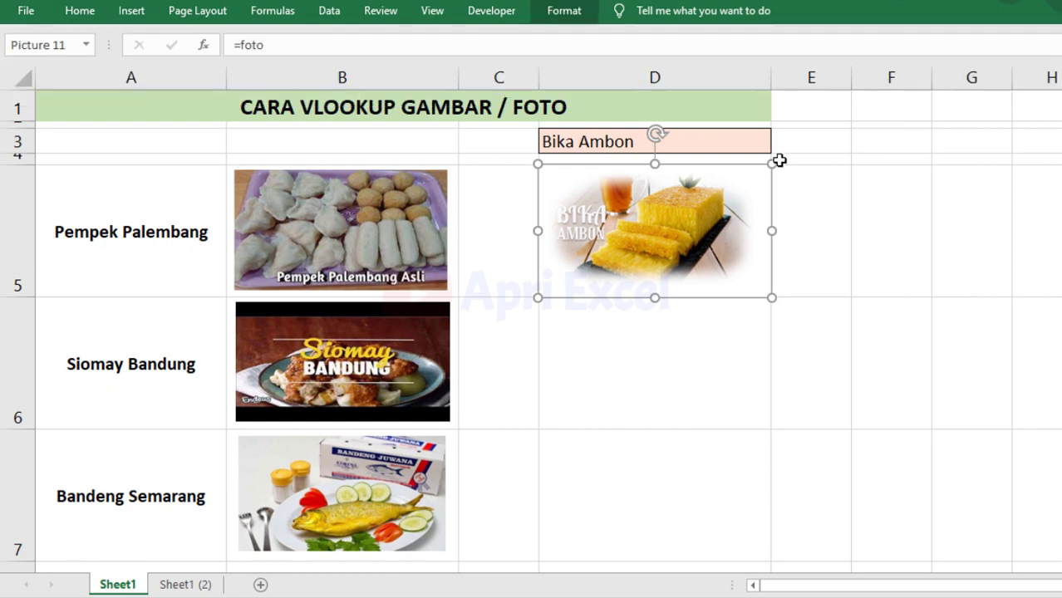